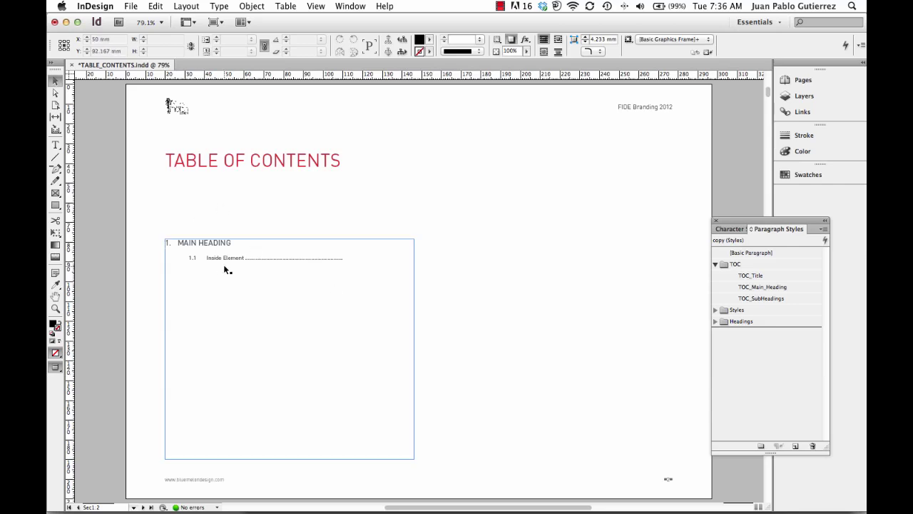
# Delete the old table of contents frame and switch to Normal view to show the guides.
pyautogui.click(223, 264)
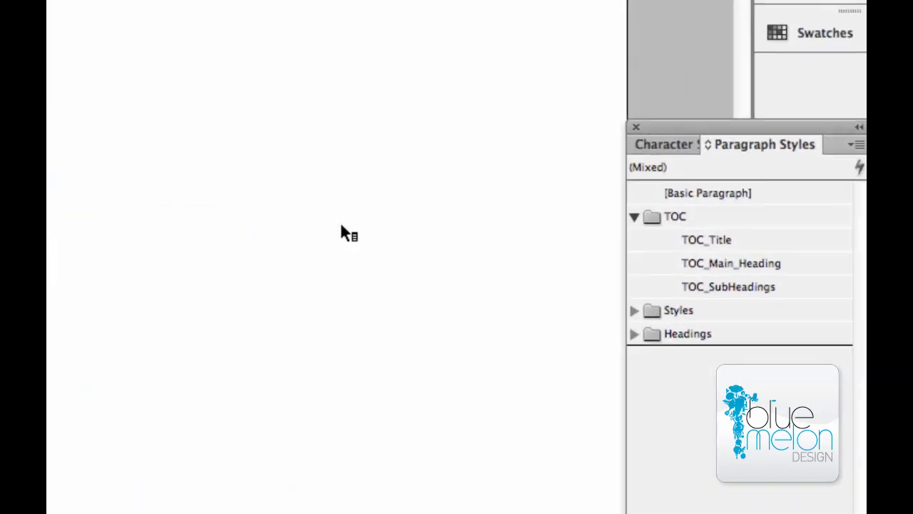
pyautogui.press('Delete')
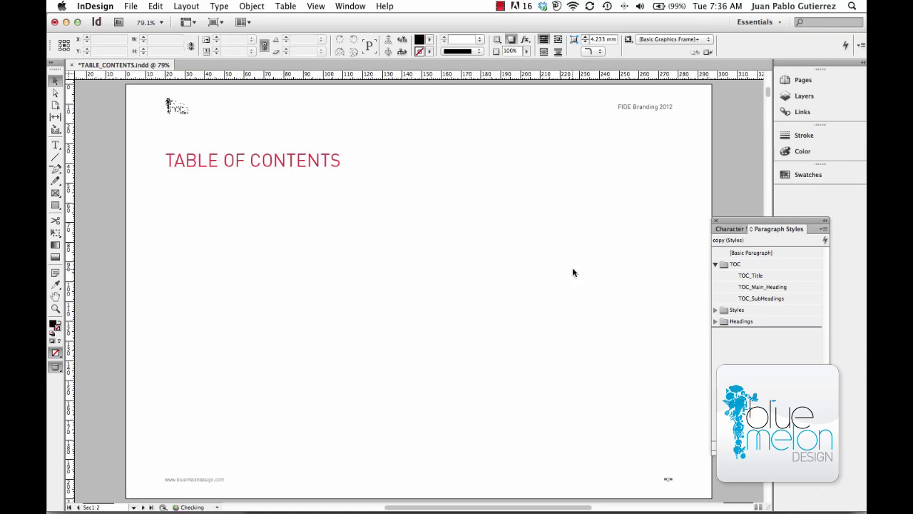
pyautogui.press('w')
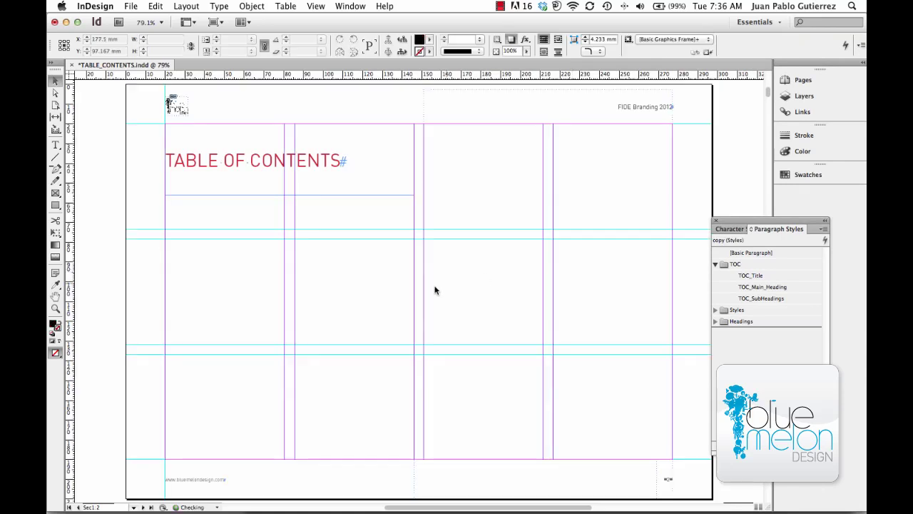
pyautogui.hscroll(-2, 414, 292)
pyautogui.moveTo(428, 307); pyautogui.dragTo(386, 286)
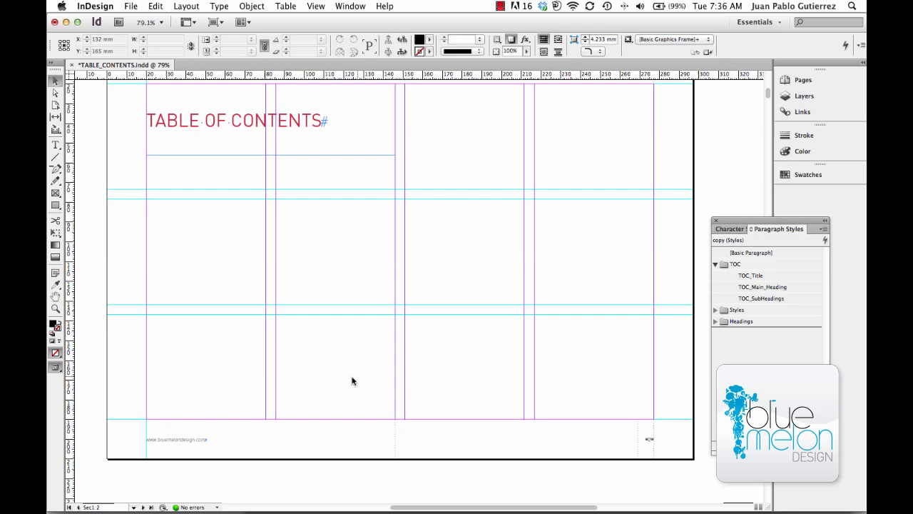
pyautogui.moveTo(245, 263); pyautogui.dragTo(246, 273)
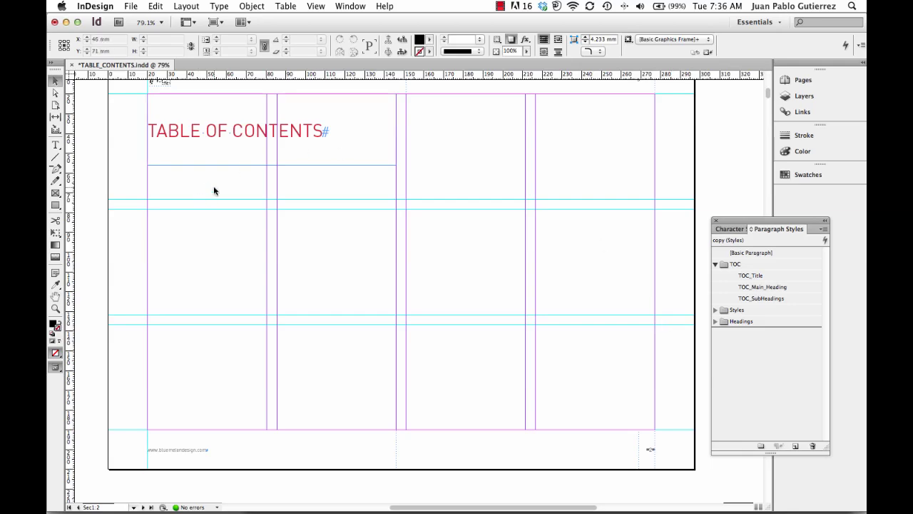
# Open Layout > Table of Contents and move the dialog aside.
pyautogui.click(187, 6)
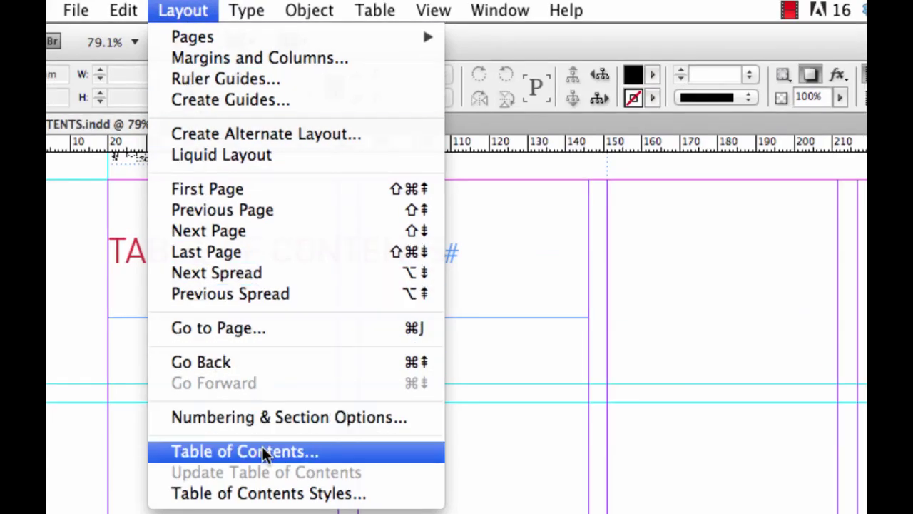
pyautogui.click(262, 446)
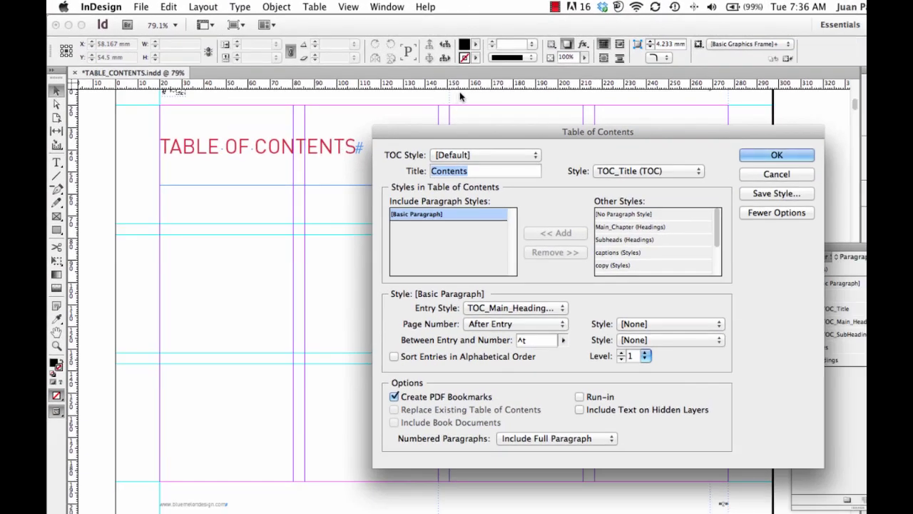
pyautogui.moveTo(525, 143); pyautogui.dragTo(411, 131)
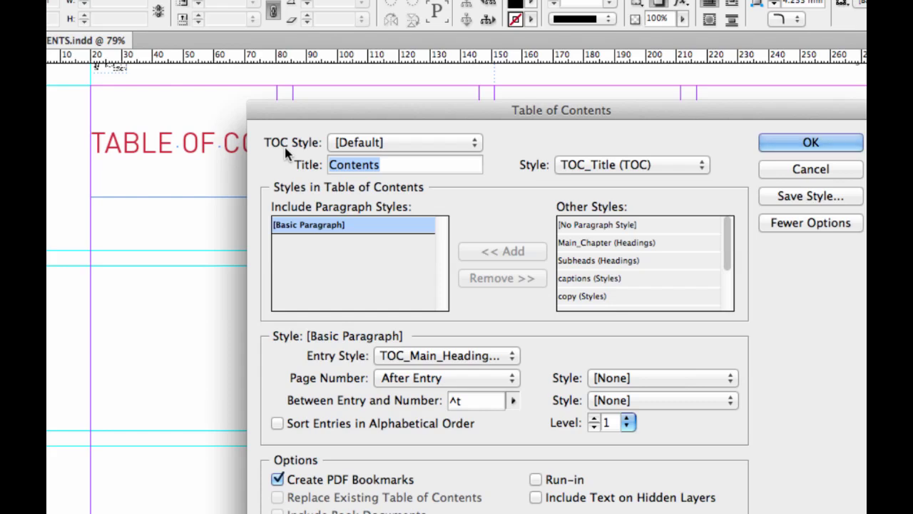
# Clear the Contents text from the Title field so it is empty.
pyautogui.click(392, 165)
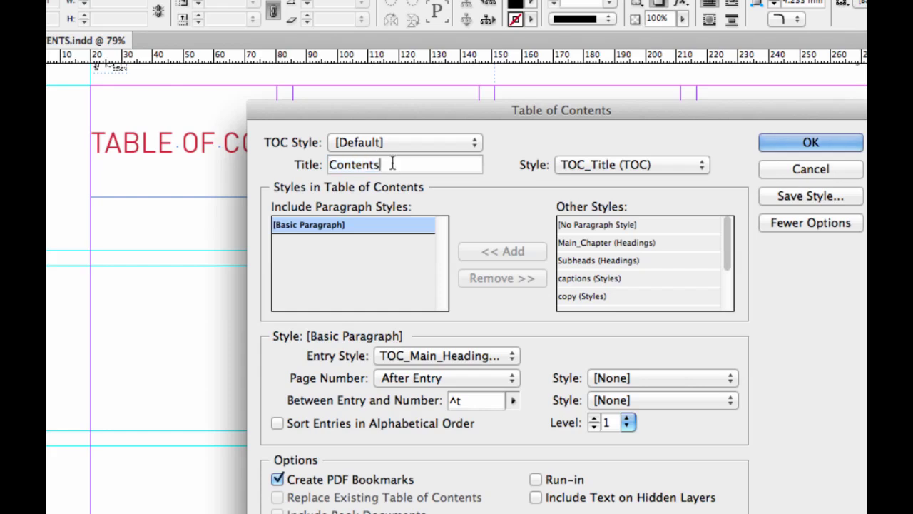
pyautogui.moveTo(280, 112); pyautogui.dragTo(313, 191)
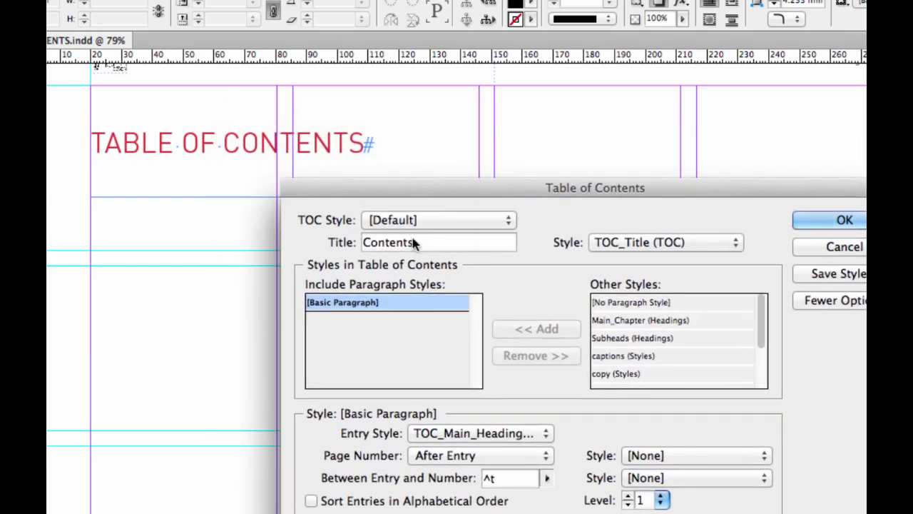
pyautogui.moveTo(413, 243); pyautogui.dragTo(341, 244)
pyautogui.write('Tb')
pyautogui.press('BackSpace')
pyautogui.write('able')
pyautogui.press('super+a')
pyautogui.press('BackSpace')
# Reposition the Table of Contents dialog toward the upper part of the screen.
pyautogui.moveTo(402, 187); pyautogui.dragTo(422, 128)
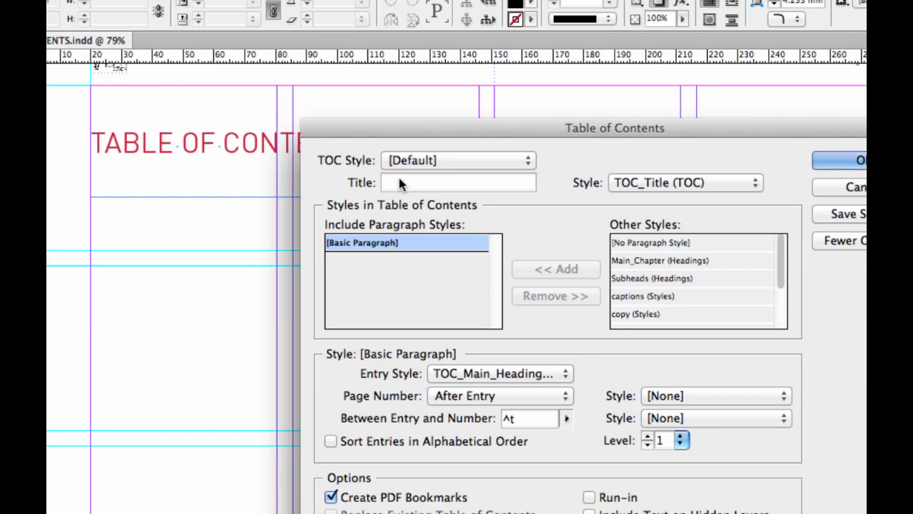
pyautogui.moveTo(482, 134); pyautogui.dragTo(482, 74)
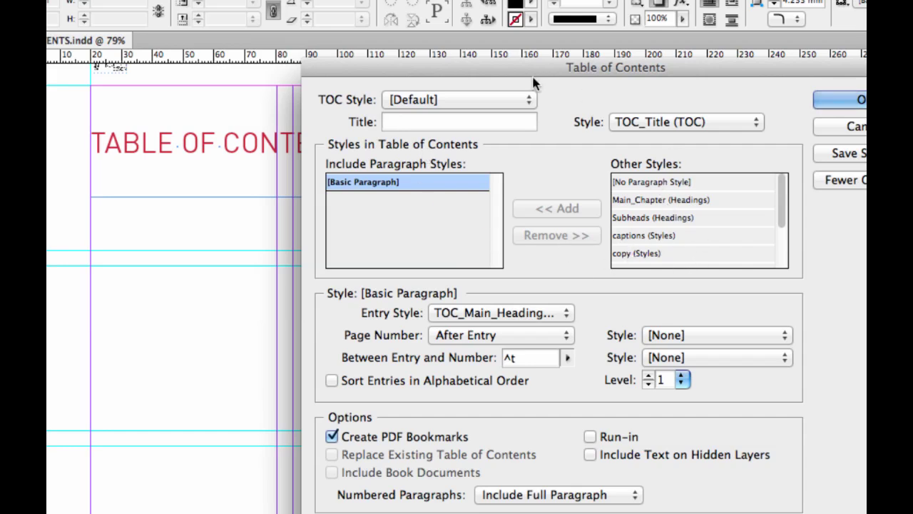
pyautogui.moveTo(523, 67); pyautogui.dragTo(478, 67)
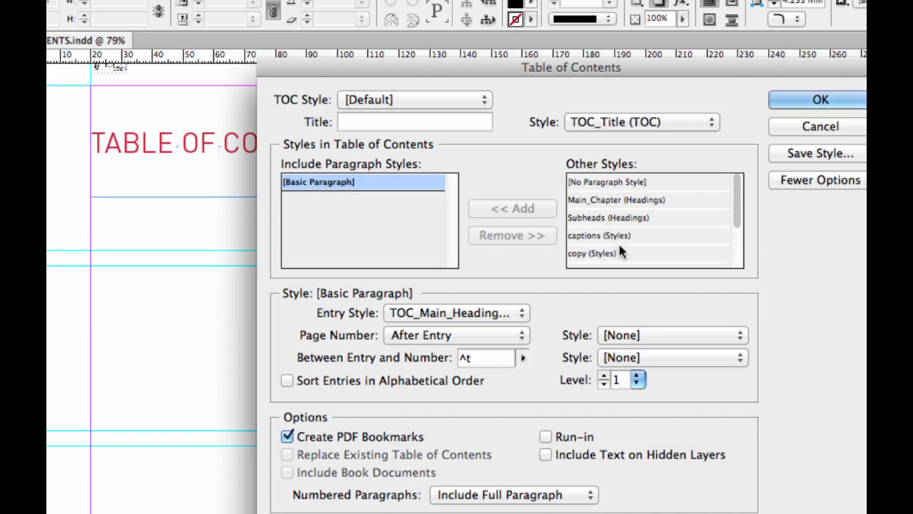
pyautogui.scroll(-3, 620, 243)
pyautogui.scroll(3, 621, 244)
pyautogui.scroll(-3, 623, 246)
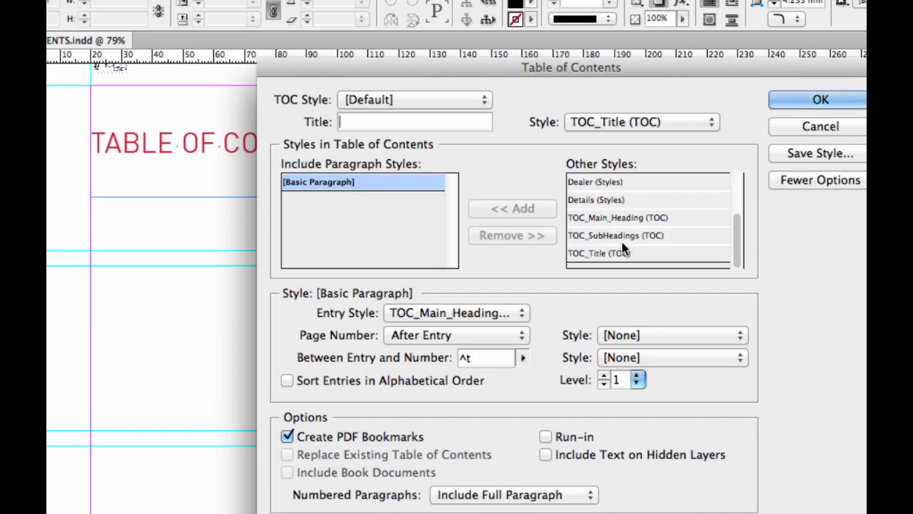
pyautogui.scroll(3, 623, 246)
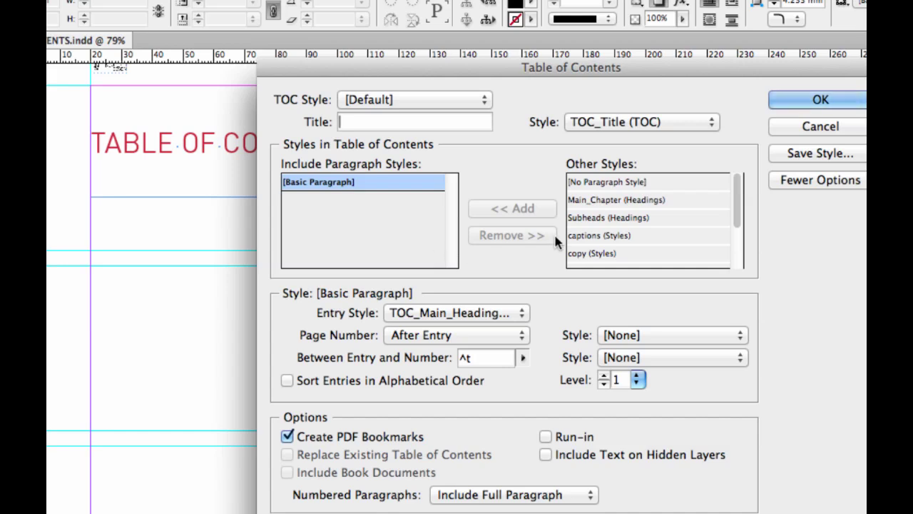
# Add Main_Chapter and Subheads from Headings to the Include Paragraph Styles list.
pyautogui.click(644, 204)
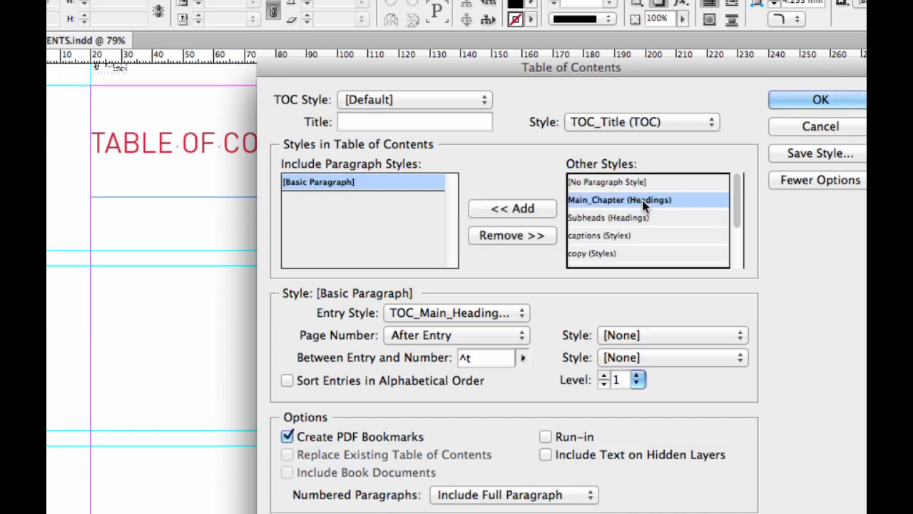
pyautogui.click(522, 210)
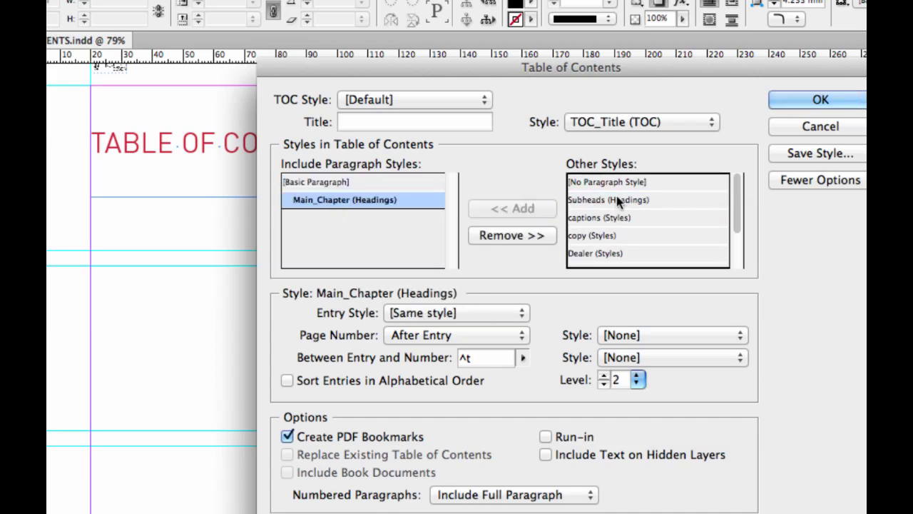
pyautogui.click(617, 200)
pyautogui.click(515, 209)
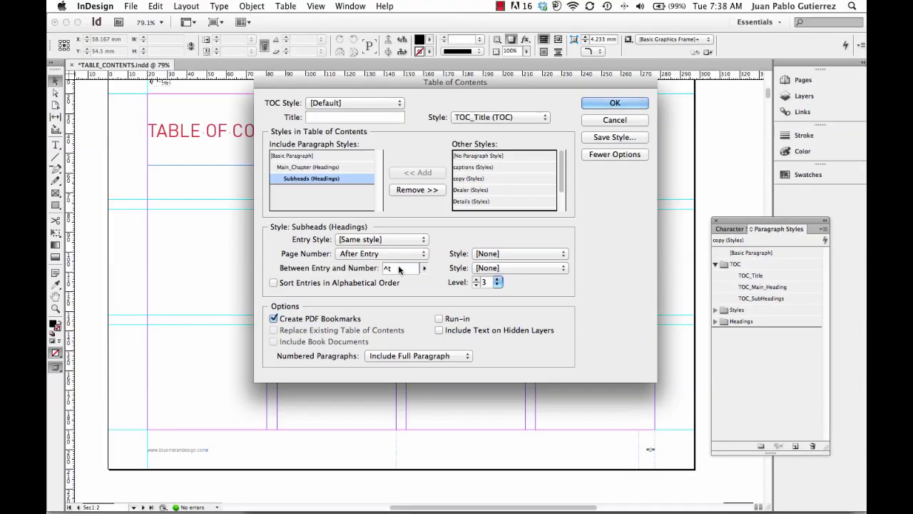
# Check that Main_Chapter sits at level 2 and Subheads at level 3.
pyautogui.click(309, 169)
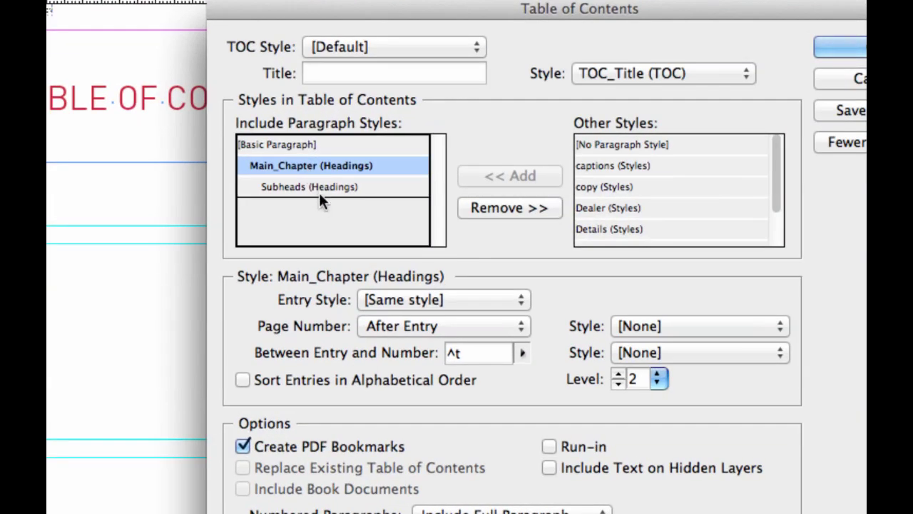
pyautogui.click(319, 190)
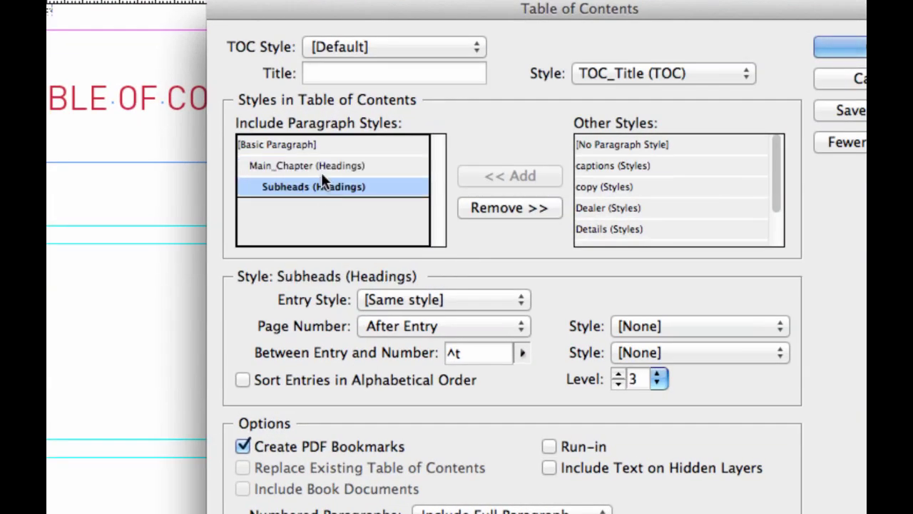
pyautogui.click(321, 169)
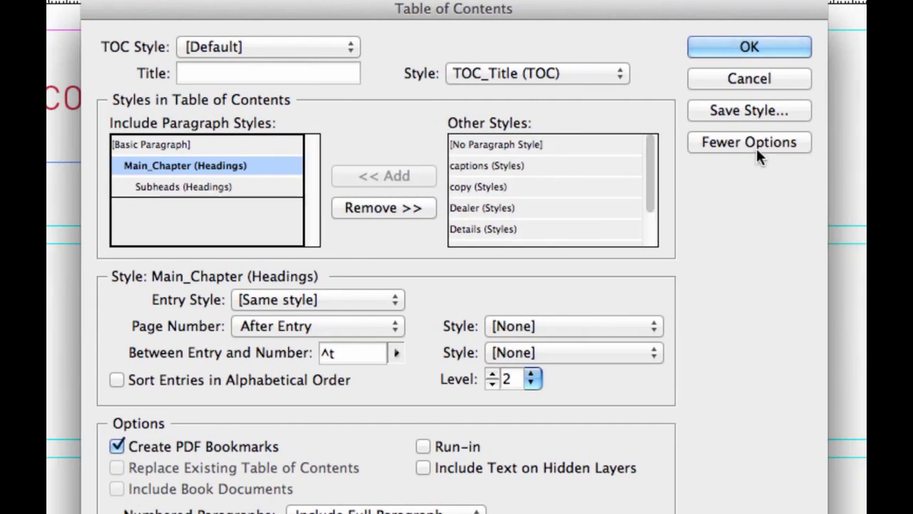
pyautogui.click(756, 147)
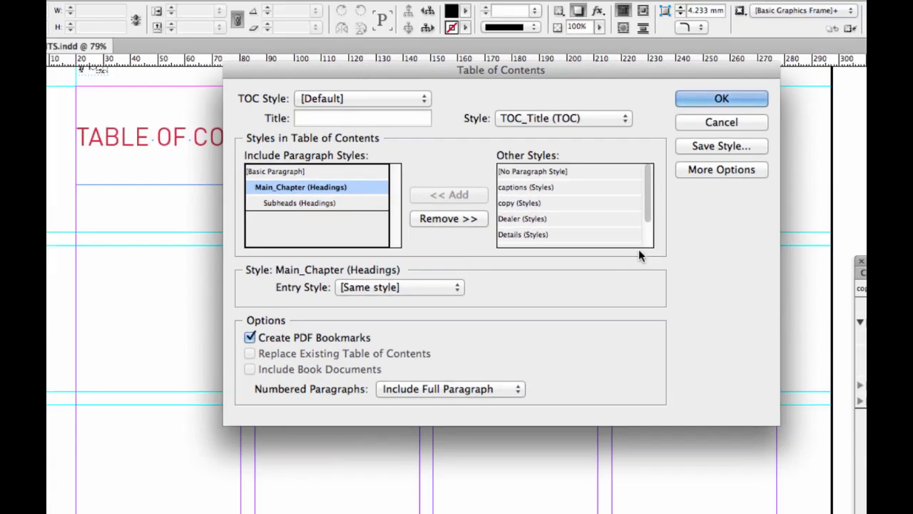
pyautogui.click(739, 143)
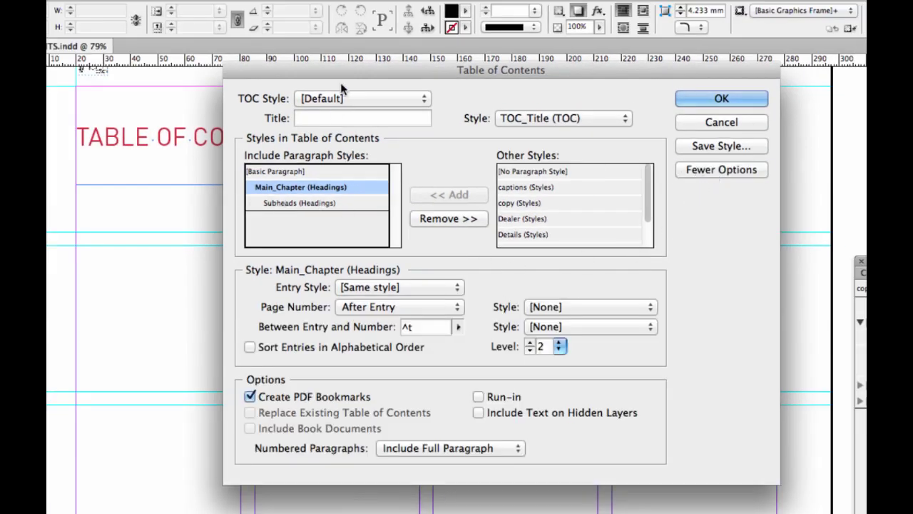
pyautogui.moveTo(343, 90); pyautogui.dragTo(359, 89)
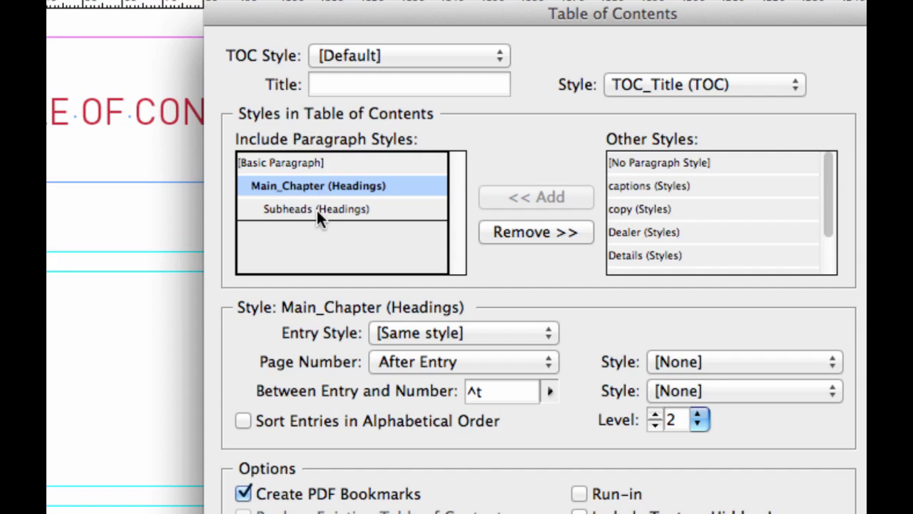
pyautogui.click(319, 210)
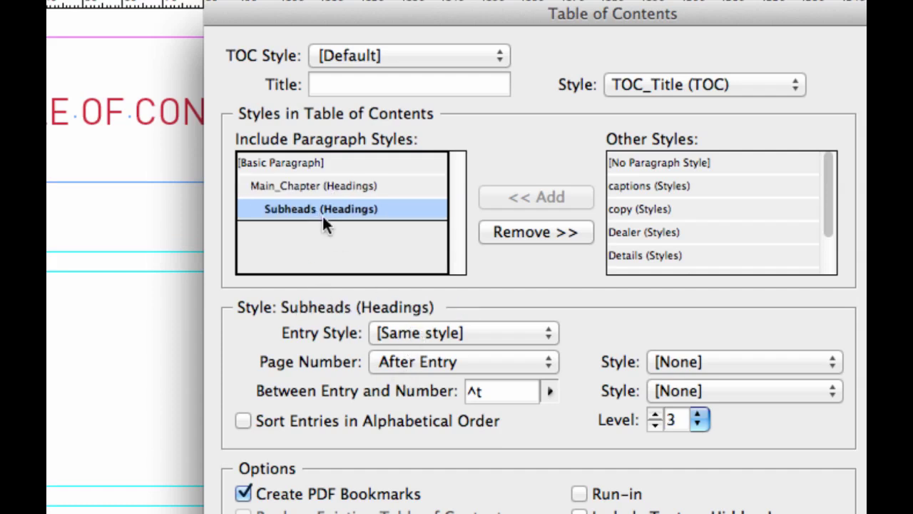
pyautogui.click(319, 182)
pyautogui.click(324, 202)
pyautogui.click(327, 184)
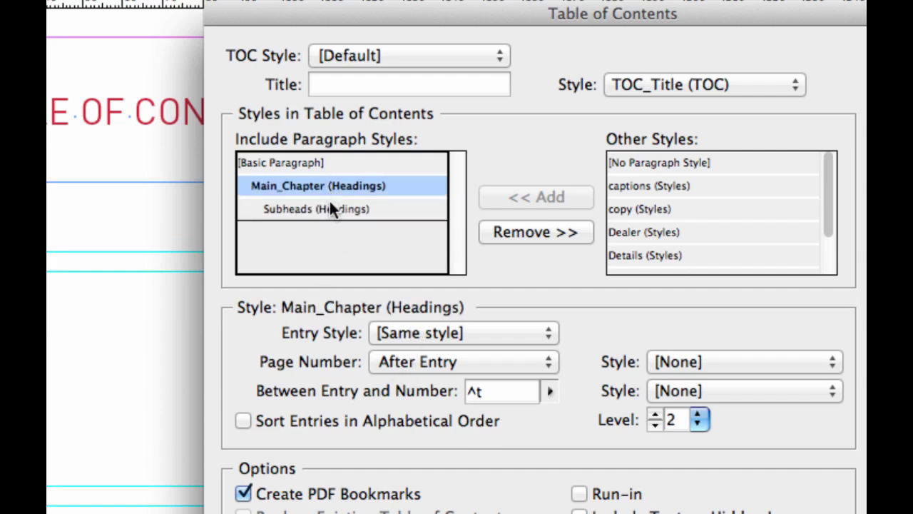
pyautogui.click(329, 204)
pyautogui.click(331, 185)
# Remove [Basic Paragraph] from Include Paragraph Styles and recheck both remaining entries.
pyautogui.click(328, 164)
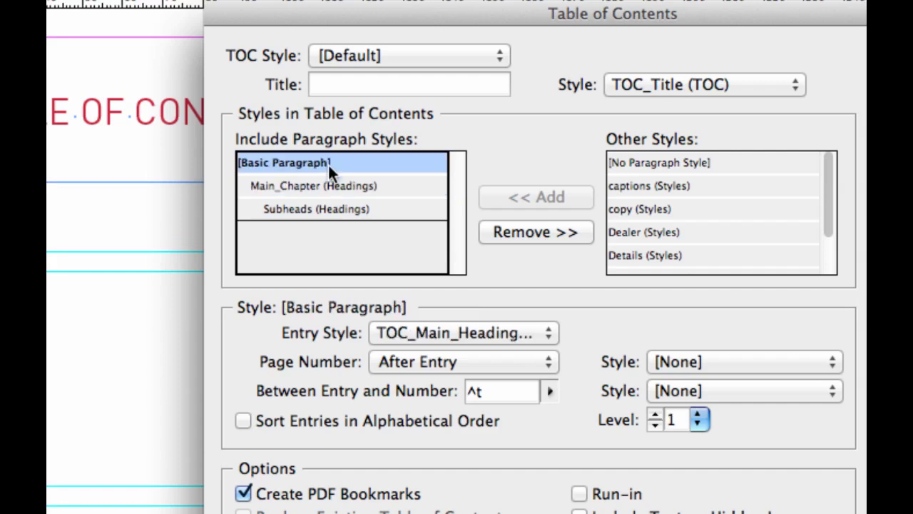
pyautogui.click(517, 229)
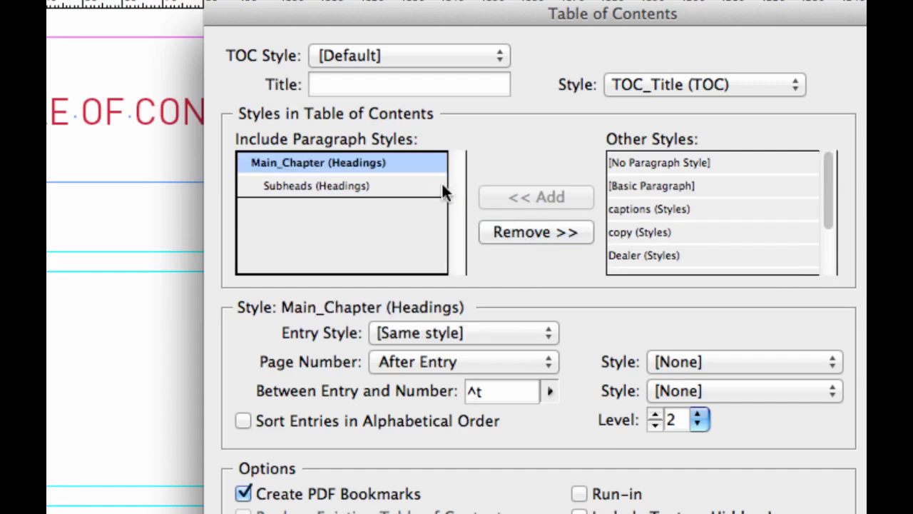
pyautogui.click(341, 185)
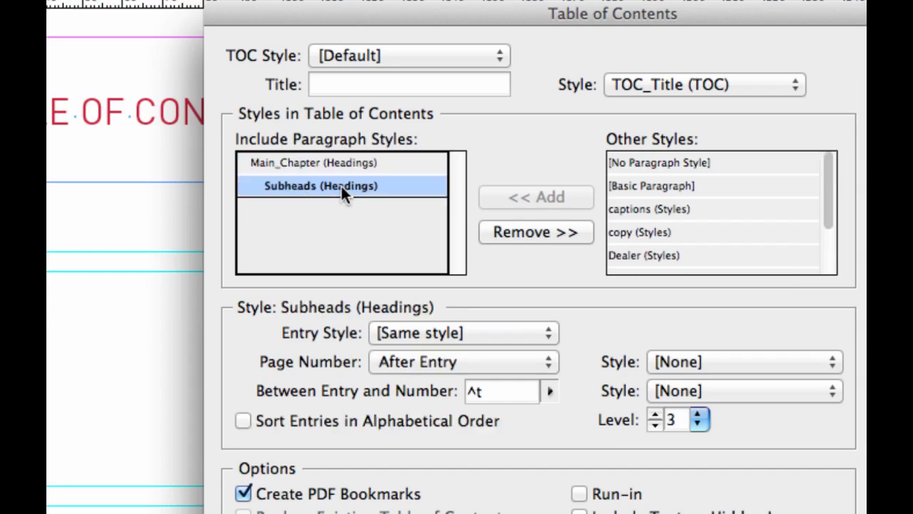
pyautogui.click(339, 159)
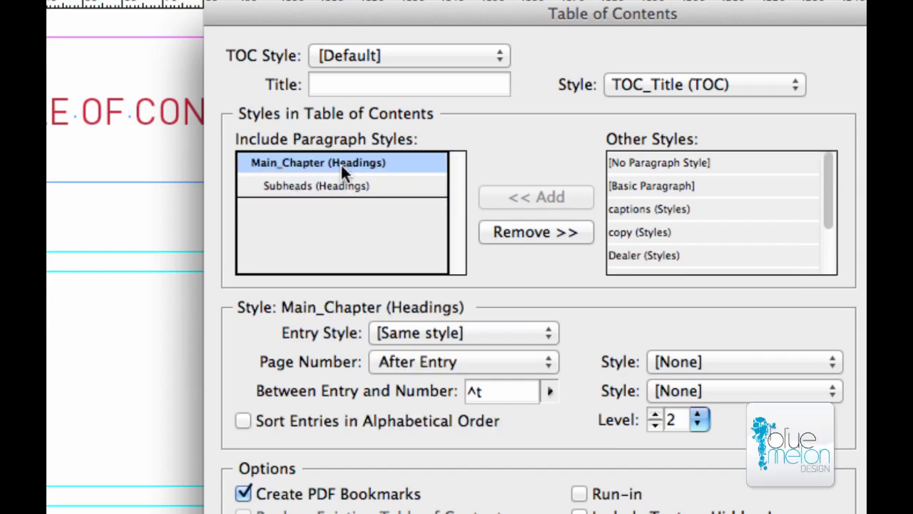
pyautogui.click(340, 182)
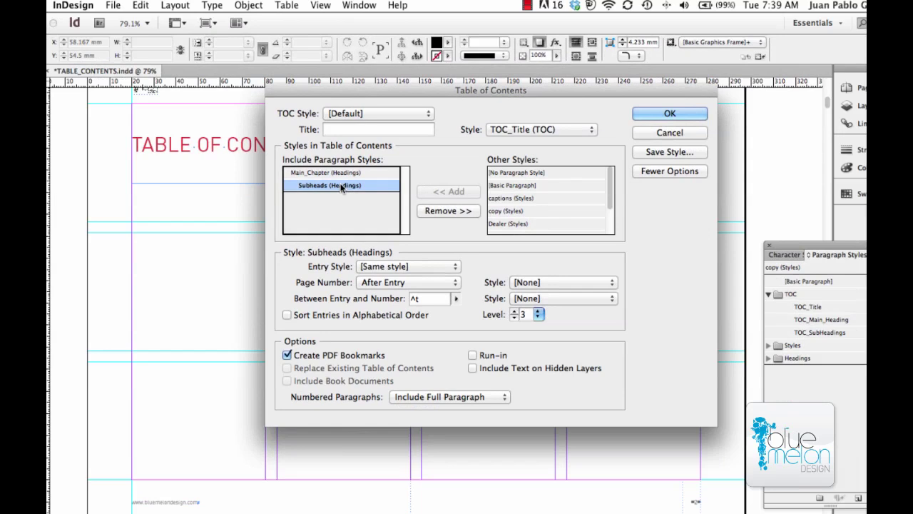
pyautogui.click(331, 164)
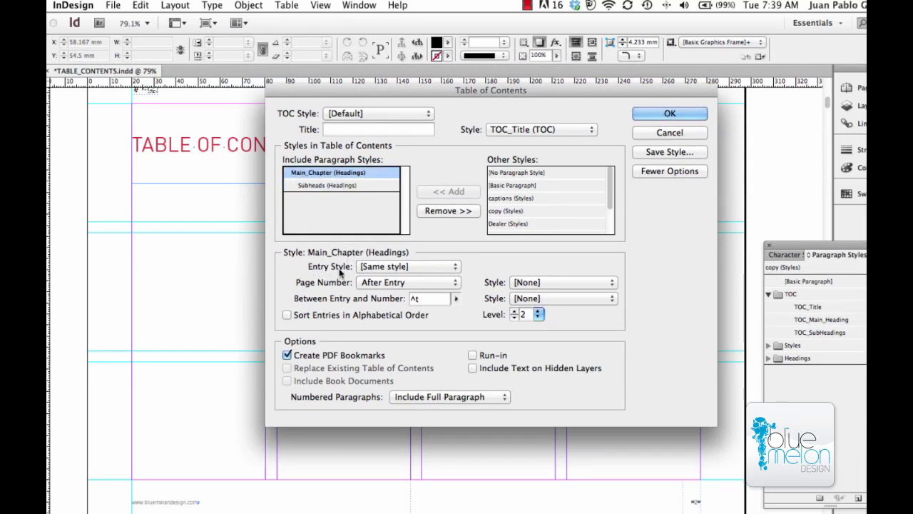
# Assign entry style TOC_Main_Heading to Main_Chapter and TOC_SubHeadings to Subheads.
pyautogui.click(374, 266)
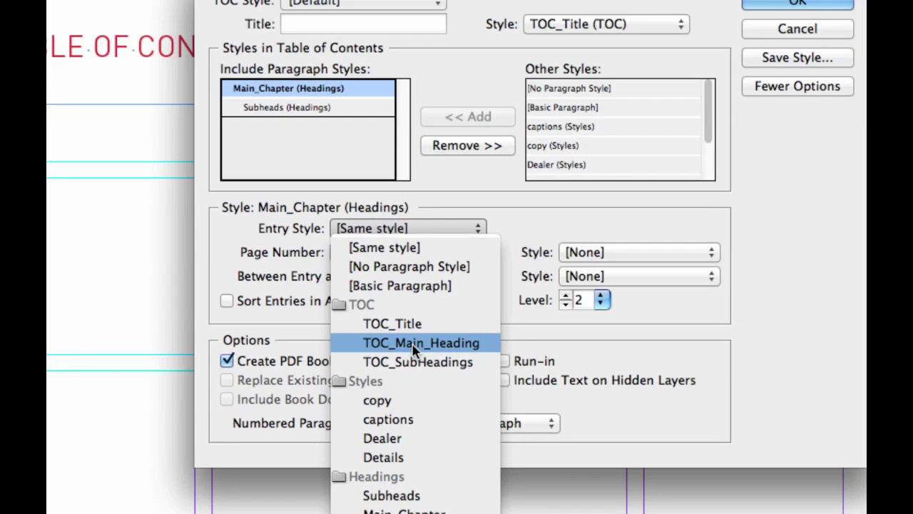
pyautogui.click(413, 344)
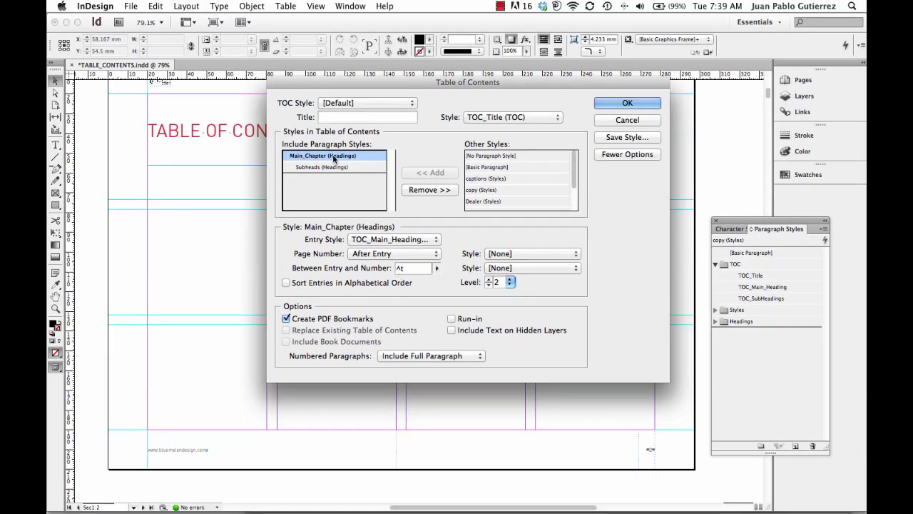
pyautogui.click(332, 167)
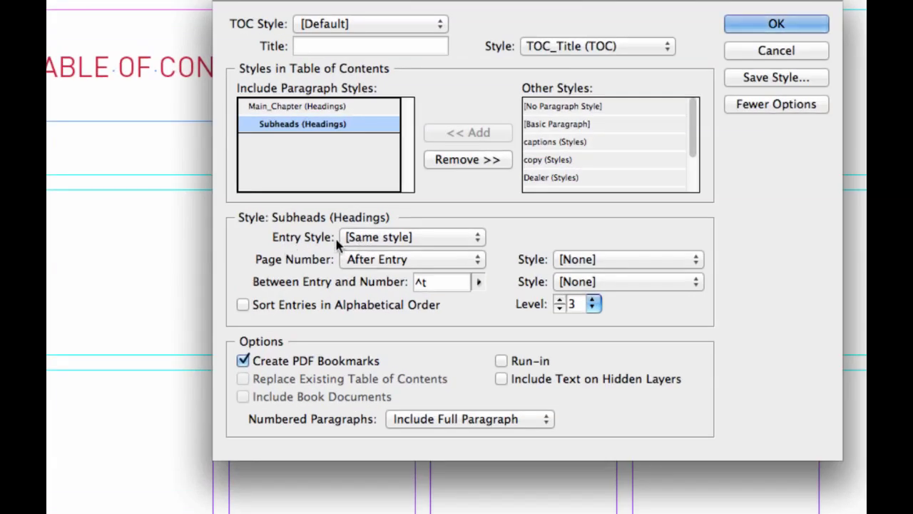
pyautogui.click(398, 242)
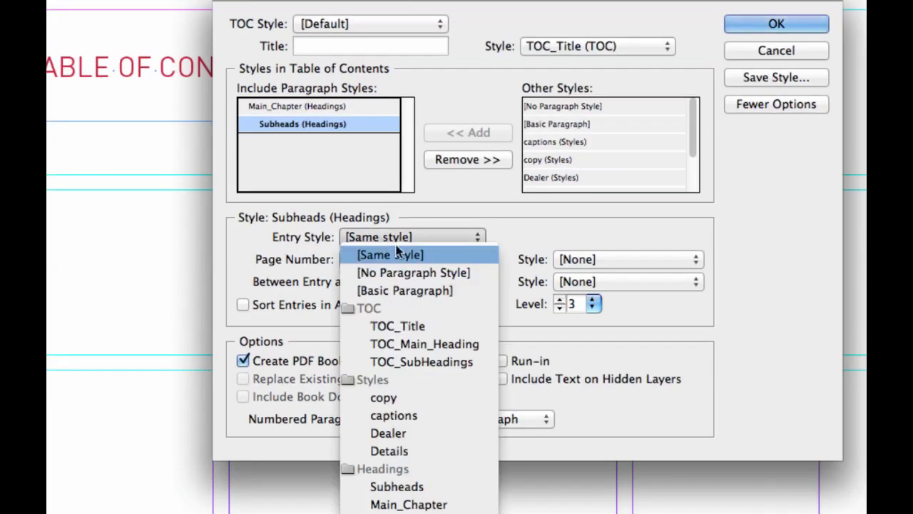
pyautogui.click(411, 357)
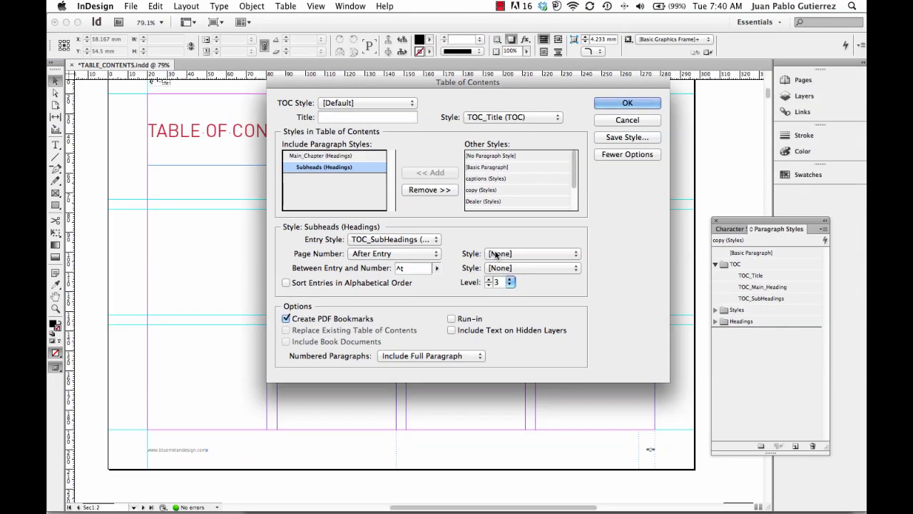
# Generate the TOC and thread it through frames in the first and second columns.
pyautogui.click(626, 104)
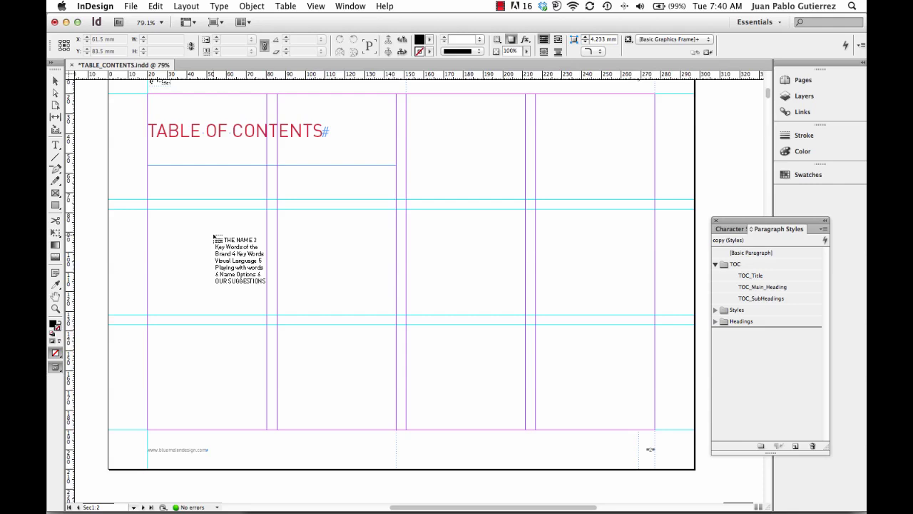
pyautogui.moveTo(147, 209); pyautogui.dragTo(396, 429)
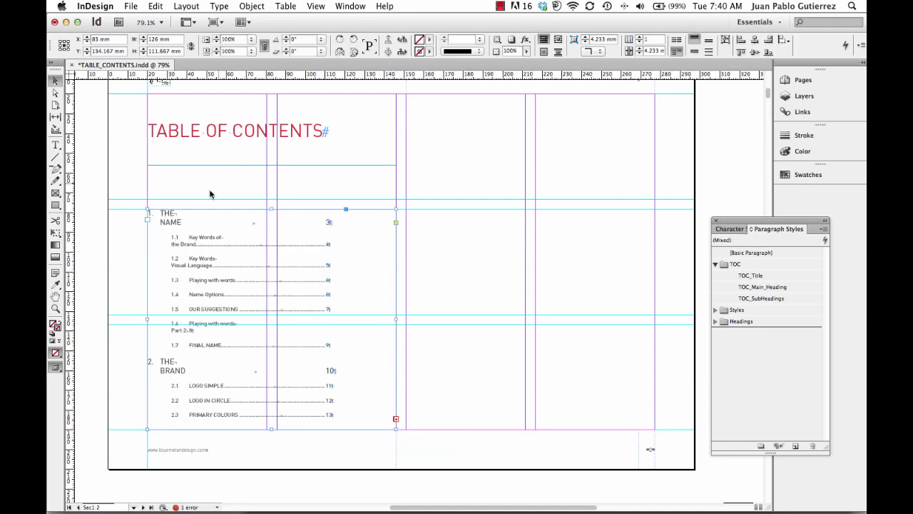
pyautogui.click(396, 419)
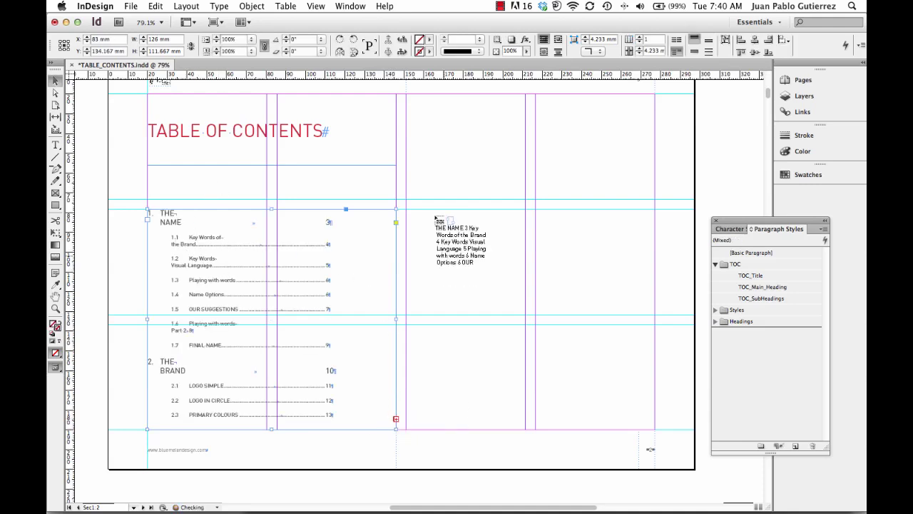
pyautogui.moveTo(406, 209); pyautogui.dragTo(654, 429)
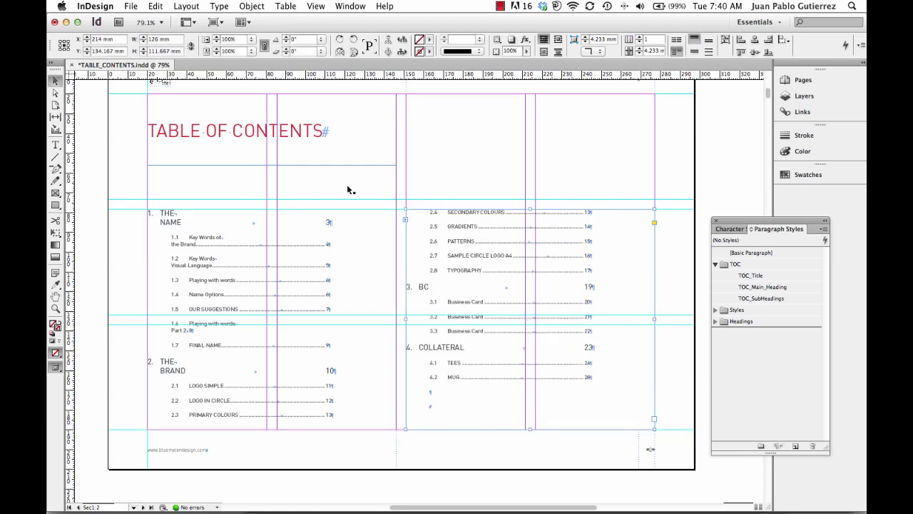
pyautogui.moveTo(134, 192); pyautogui.dragTo(546, 399)
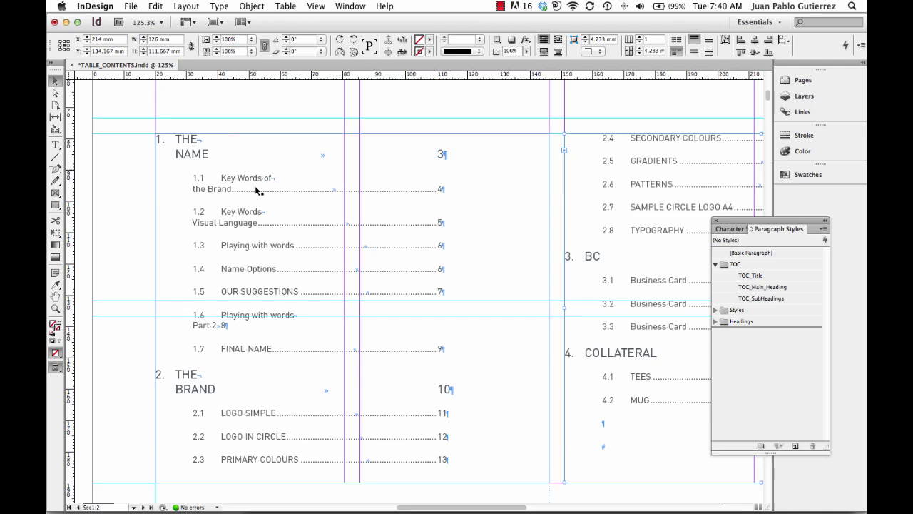
pyautogui.scroll(5, 450, 247)
pyautogui.scroll(-2, 352, 259)
pyautogui.scroll(-8, 561, 378)
pyautogui.hscroll(1, 561, 378)
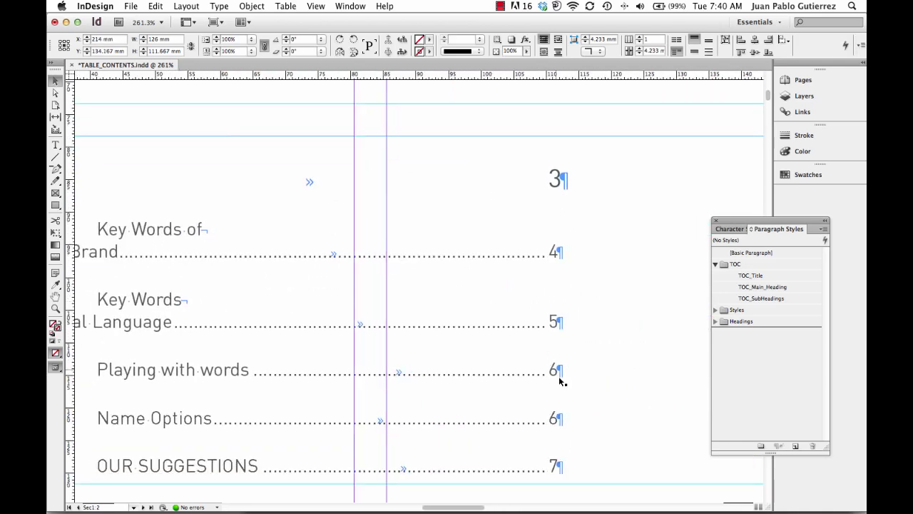
# Replace the forced line breaks in THE NAME and 'Key Words of the Brand' with spaces.
pyautogui.scroll(2, 560, 348)
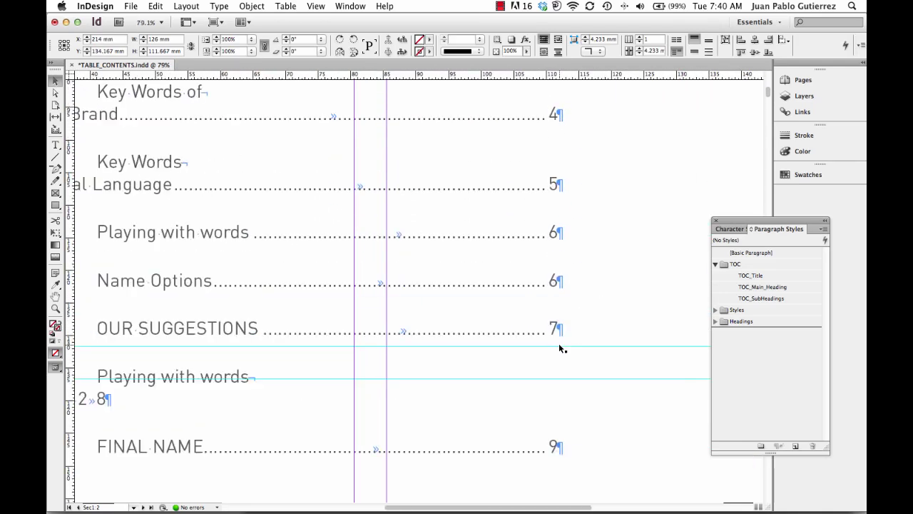
pyautogui.press('super+0')
pyautogui.moveTo(286, 294); pyautogui.dragTo(135, 200)
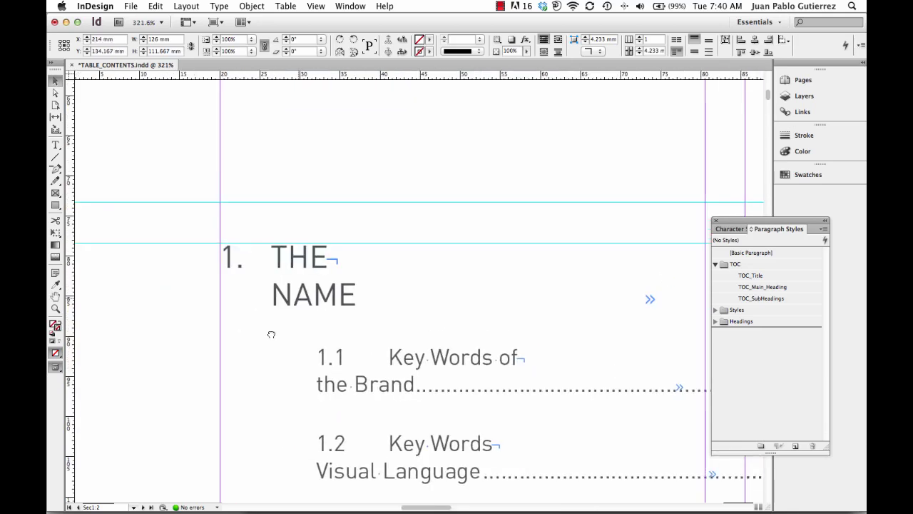
pyautogui.click(333, 279)
pyautogui.hotkey('shift', 'Right')
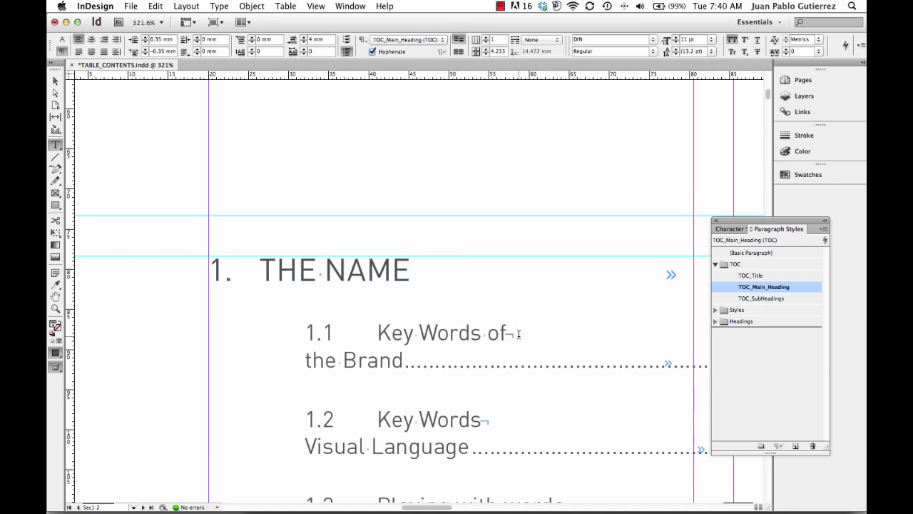
pyautogui.click(518, 333)
pyautogui.hotkey('shift', 'Right')
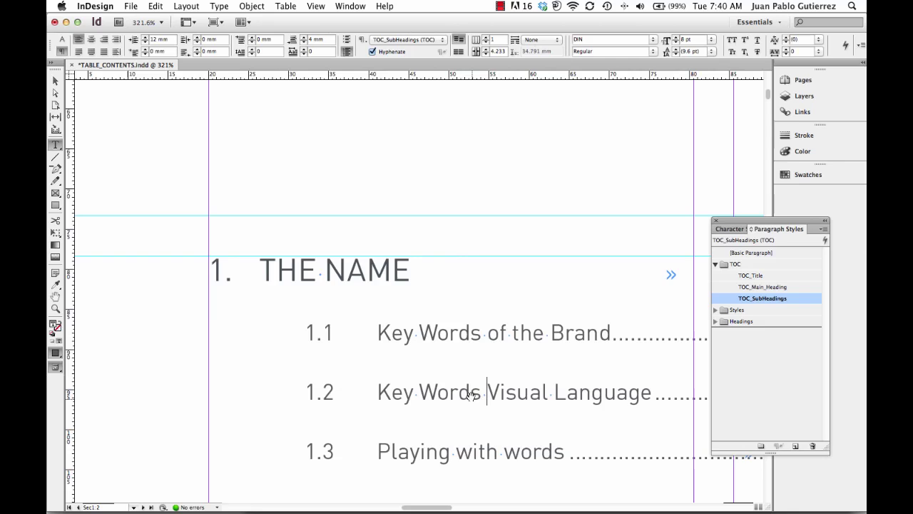
# Join 2. THE BRAND onto one line and review the rest of the contents.
pyautogui.scroll(-7, 477, 389)
pyautogui.scroll(-3, 436, 258)
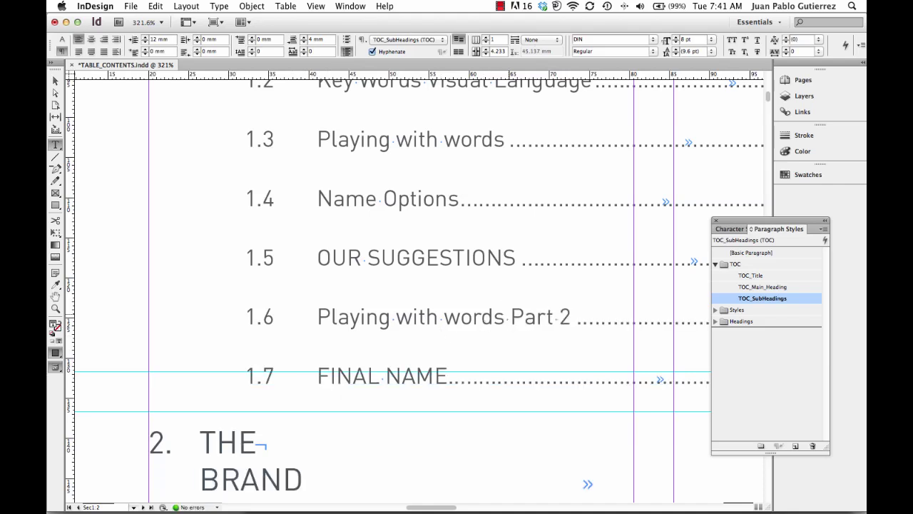
pyautogui.scroll(-4, 345, 404)
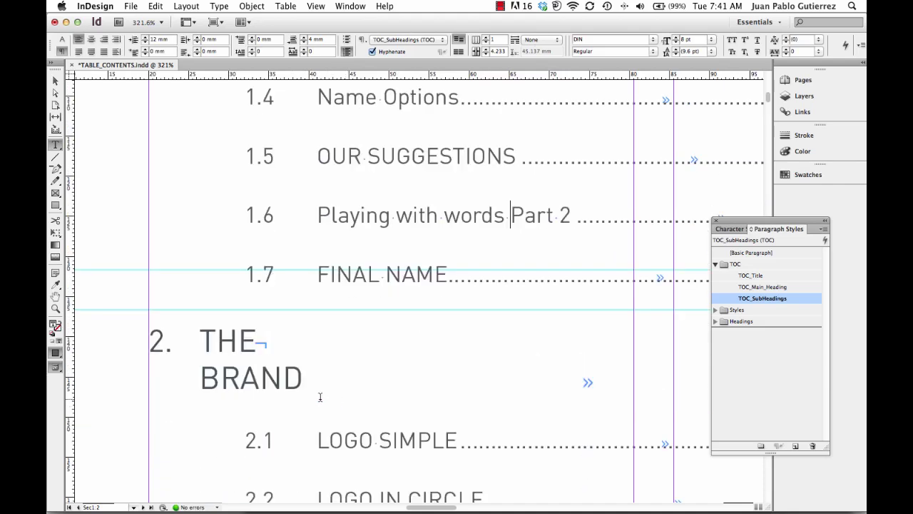
pyautogui.click(269, 340)
pyautogui.hotkey('shift', 'Right')
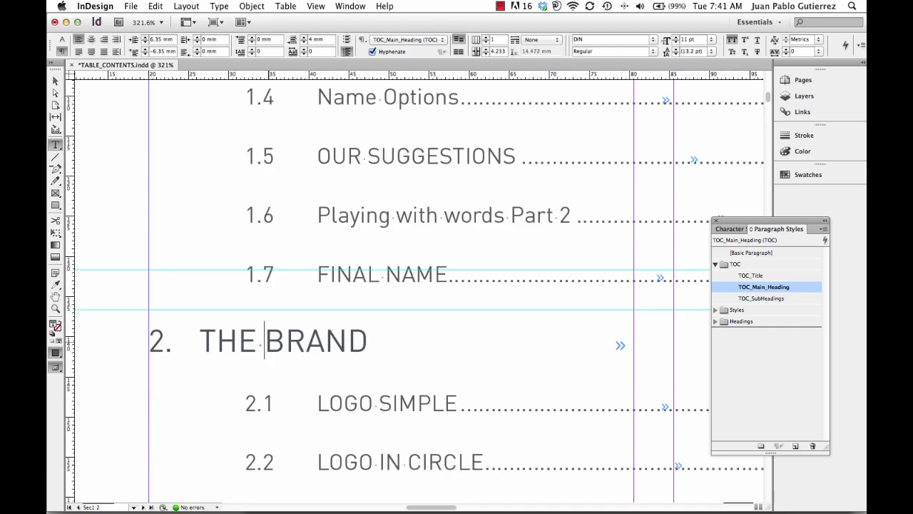
pyautogui.press('super+2')
pyautogui.scroll(-2, 361, 264)
pyautogui.hscroll(8, 361, 263)
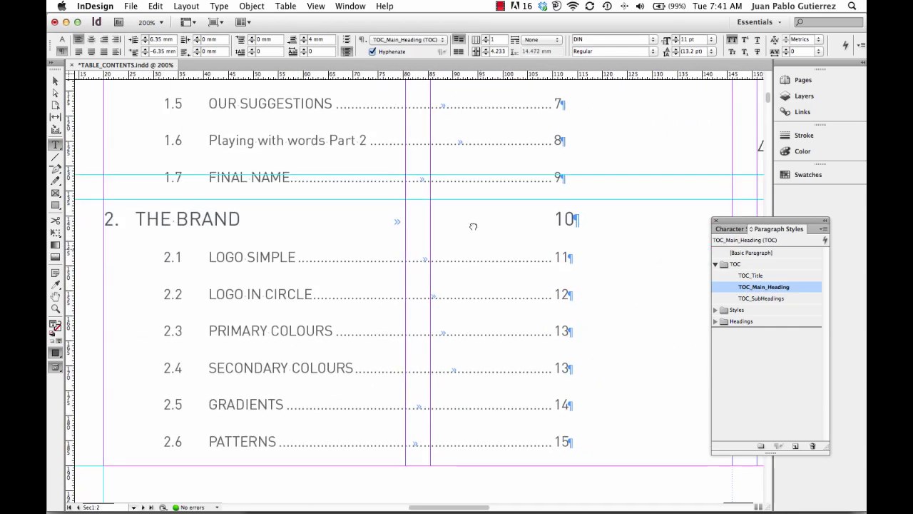
pyautogui.scroll(3, 492, 271)
pyautogui.hscroll(9, 575, 248)
pyautogui.scroll(4, 575, 248)
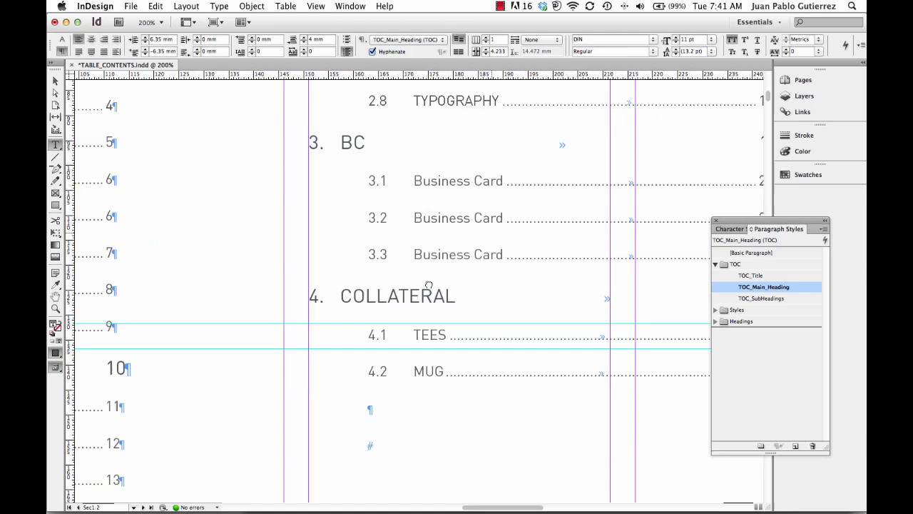
pyautogui.scroll(-5, 419, 319)
pyautogui.hscroll(-6, 420, 319)
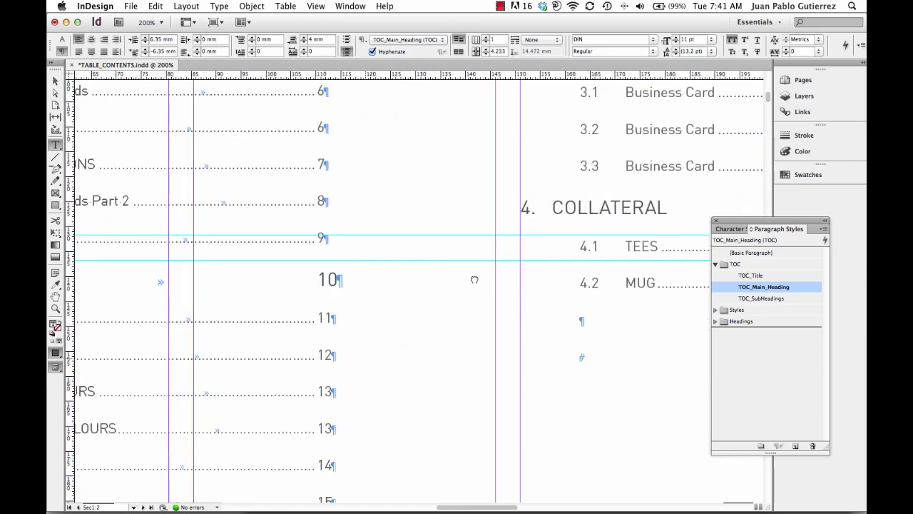
pyautogui.press('Escape')
# Lengthen the first contents frame to reveal entry 2.7 SAMPLE CIRCLE LOGO A4.
pyautogui.press('super+minus')
pyautogui.press('super+minus')
pyautogui.scroll(-1, 465, 354)
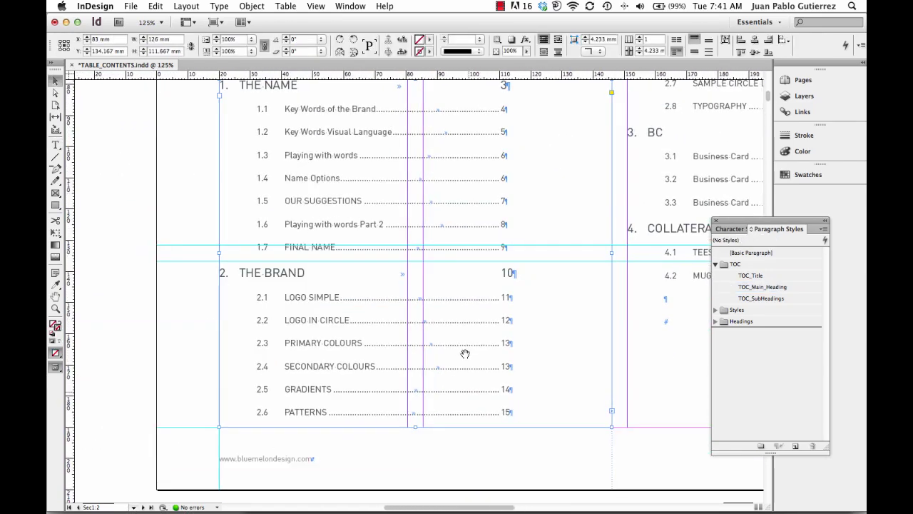
pyautogui.scroll(2, 454, 369)
pyautogui.hscroll(2, 454, 369)
pyautogui.scroll(-2, 414, 387)
pyautogui.hscroll(-1, 414, 387)
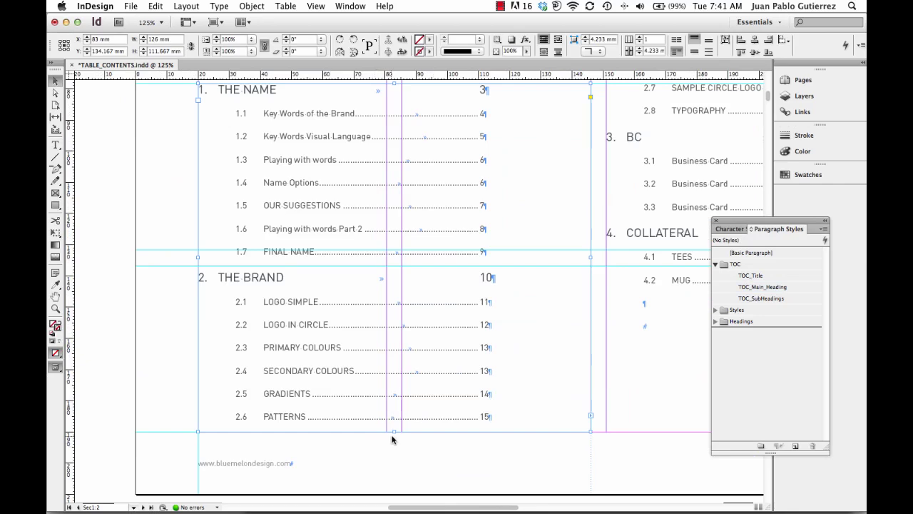
pyautogui.moveTo(441, 341); pyautogui.dragTo(383, 460)
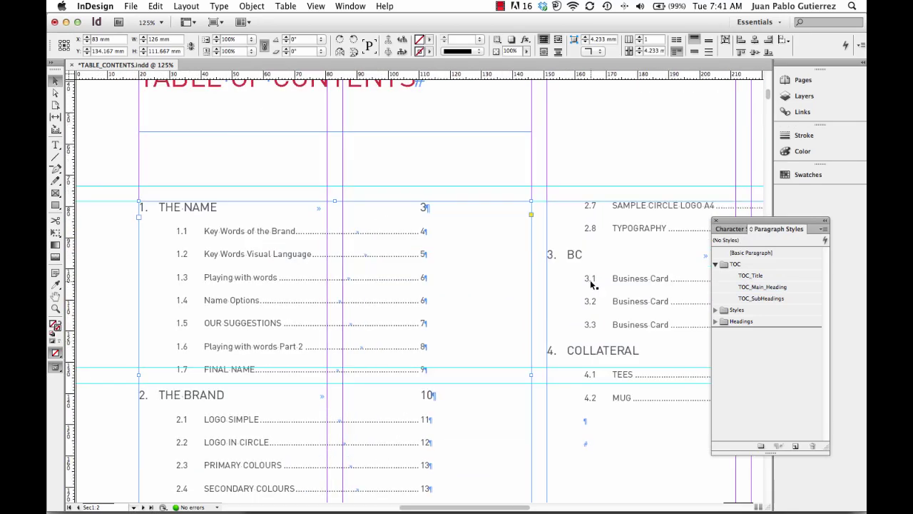
pyautogui.scroll(-7, 387, 324)
pyautogui.hscroll(-2, 387, 324)
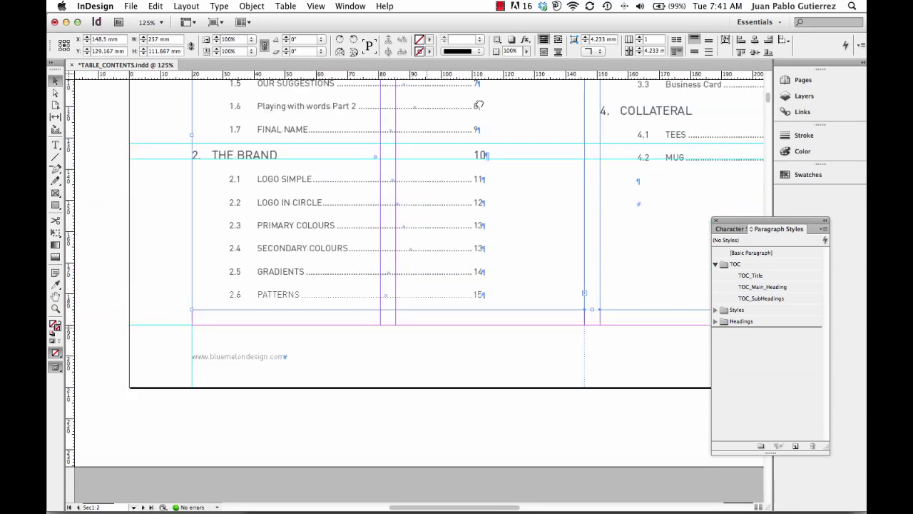
pyautogui.click(387, 309)
pyautogui.moveTo(386, 309); pyautogui.dragTo(386, 347)
# Shorten the frame so 2.8 TYPOGRAPHY starts the second column, then preview without guides.
pyautogui.scroll(2, 404, 296)
pyautogui.hscroll(2, 403, 296)
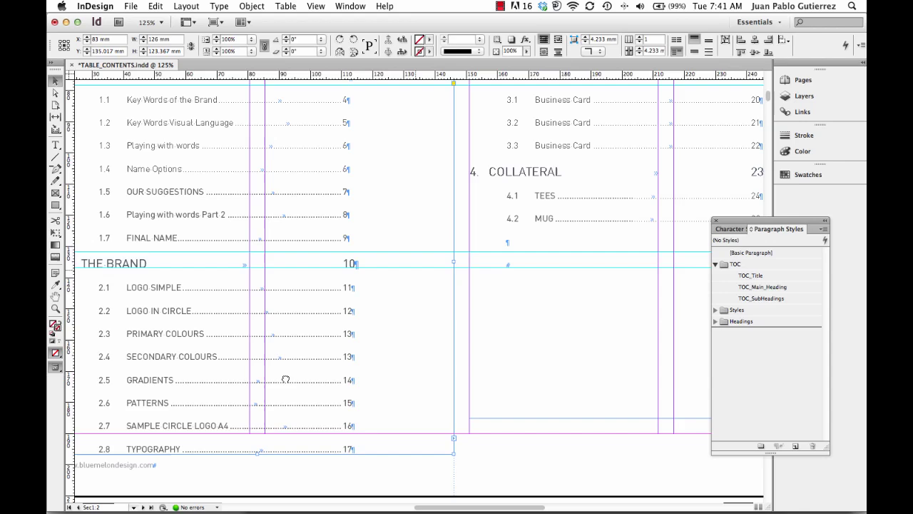
pyautogui.moveTo(319, 411); pyautogui.dragTo(321, 384)
pyautogui.moveTo(275, 306); pyautogui.dragTo(305, 305)
pyautogui.scroll(2, 370, 357)
pyautogui.press('w')
pyautogui.scroll(2, 585, 216)
pyautogui.hscroll(2, 585, 216)
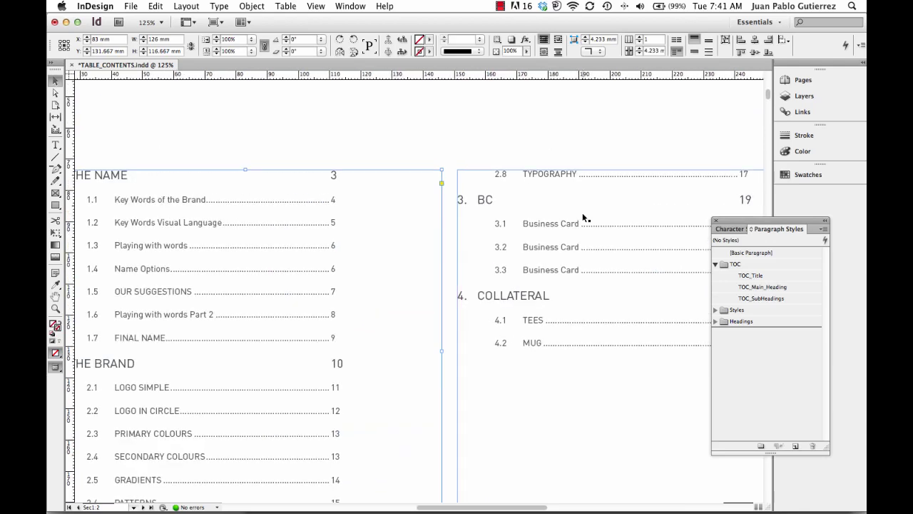
pyautogui.click(555, 154)
# Select entries 1.1 and 1.2 and reapply the TOC_SubHeadings paragraph style.
pyautogui.hscroll(-3, 493, 243)
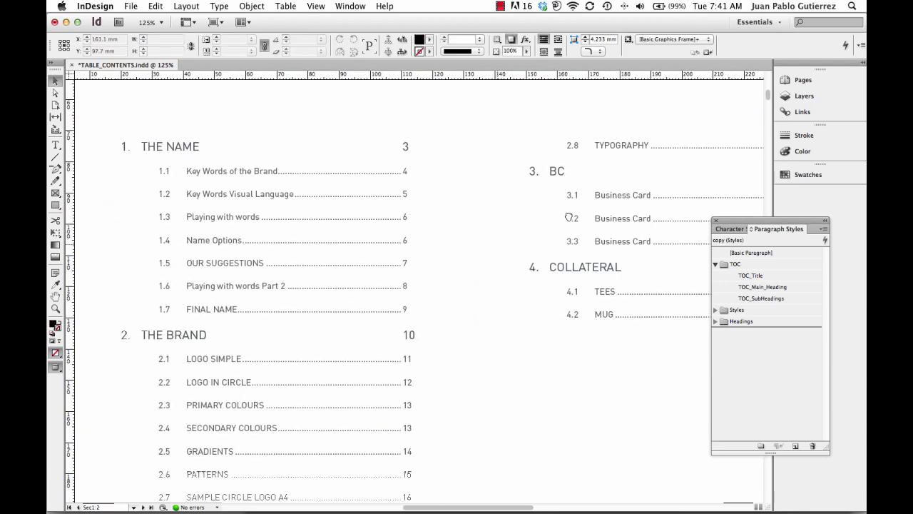
pyautogui.doubleClick(258, 185)
pyautogui.moveTo(258, 184); pyautogui.dragTo(293, 219)
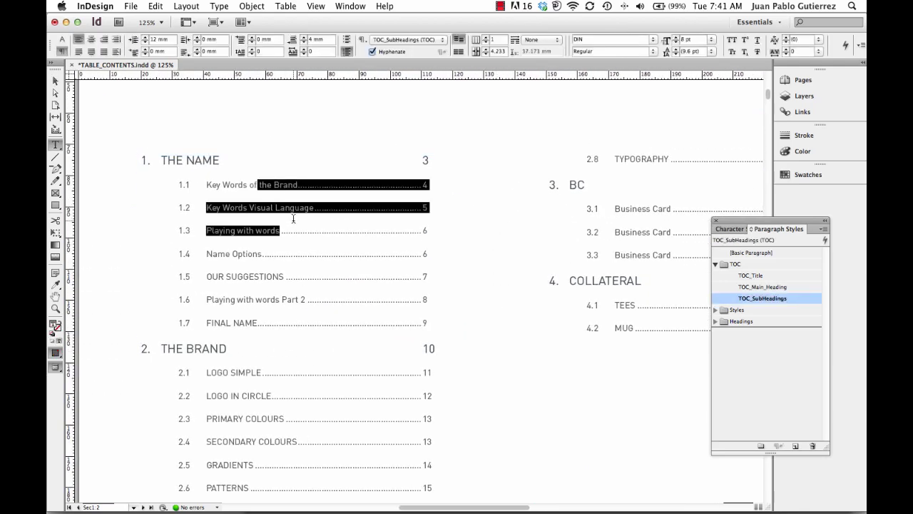
pyautogui.moveTo(230, 186); pyautogui.dragTo(297, 197)
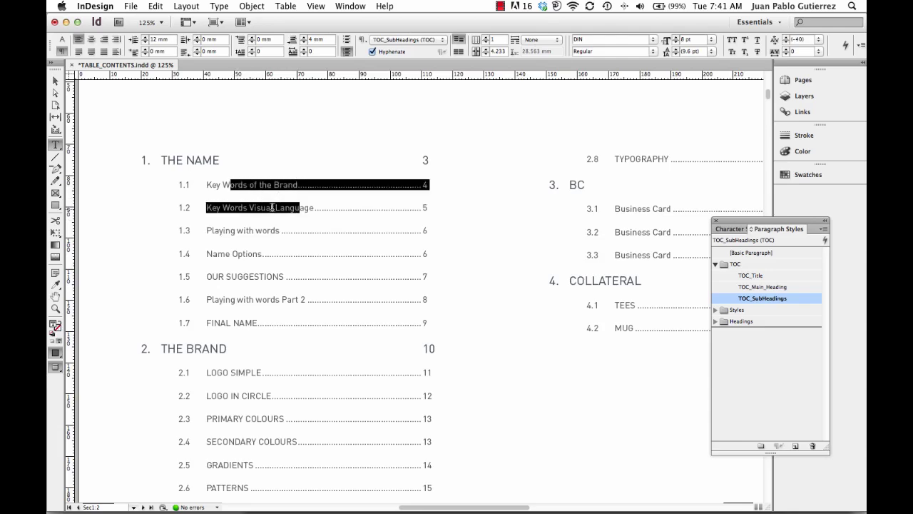
pyautogui.click(736, 299)
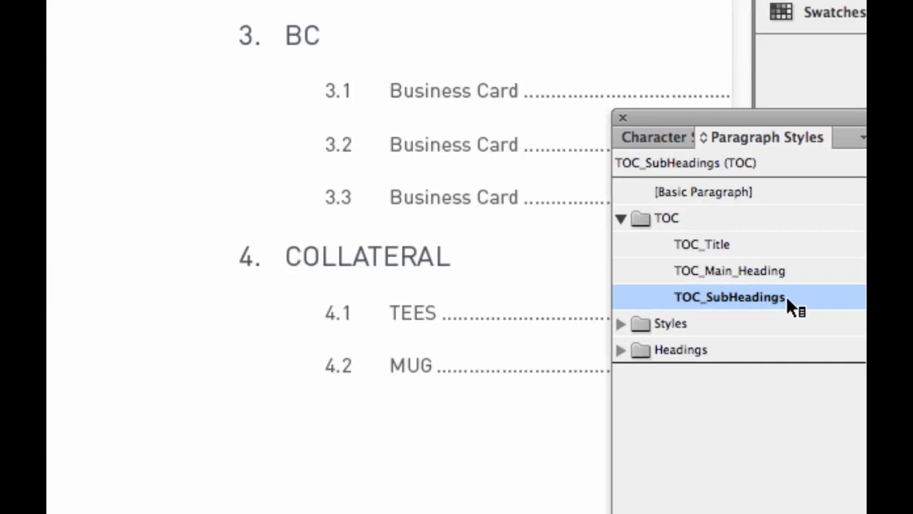
# Lower TOC_SubHeadings Space After from 4 mm to 2 mm in its style options.
pyautogui.rightClick(762, 299)
pyautogui.click(512, 314)
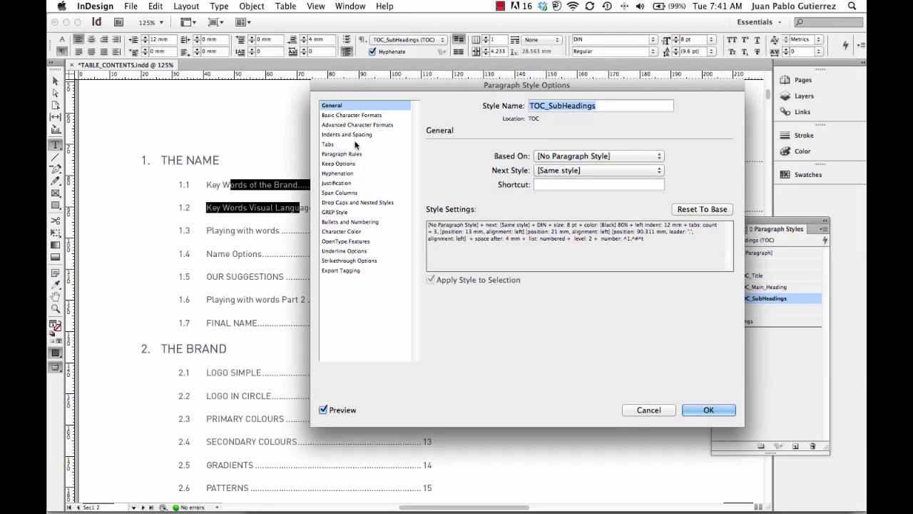
pyautogui.click(351, 127)
pyautogui.click(660, 242)
pyautogui.click(661, 242)
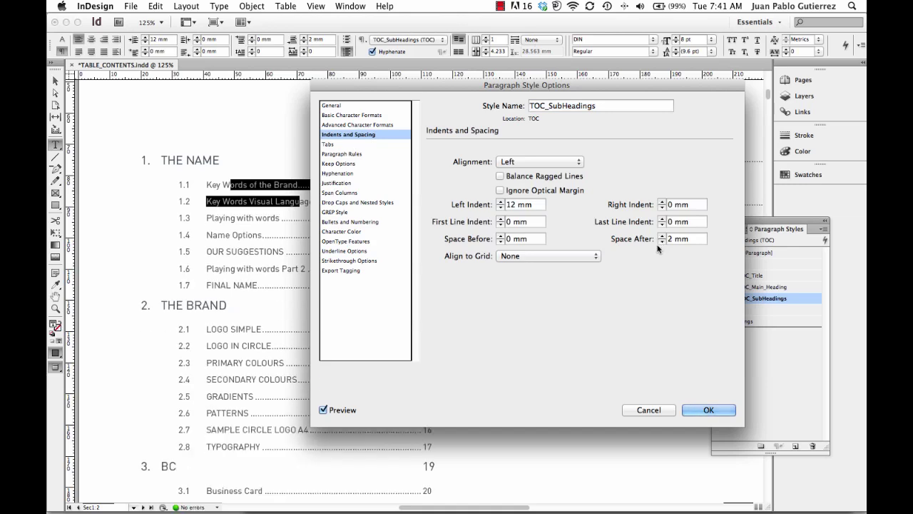
pyautogui.click(701, 410)
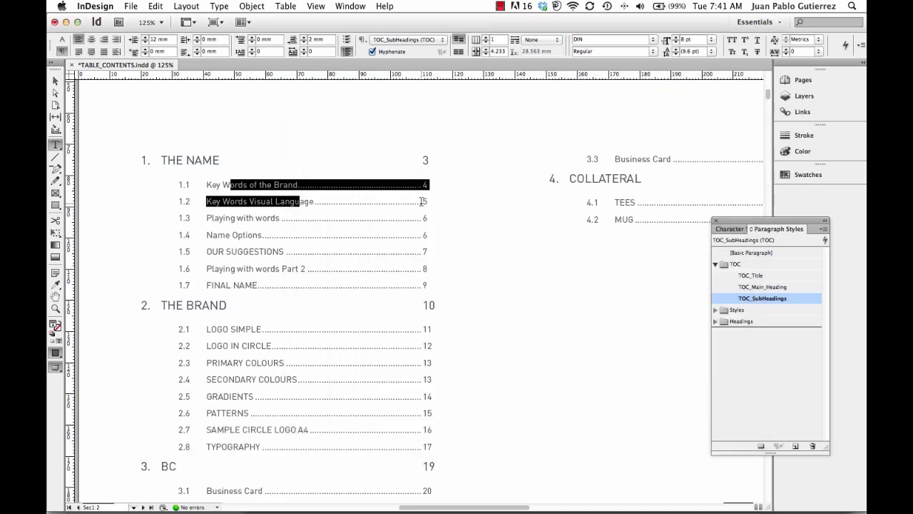
# Shorten the left contents frame so 3. BC and later entries reflow into the right column.
pyautogui.press('Escape')
pyautogui.scroll(-5, 343, 391)
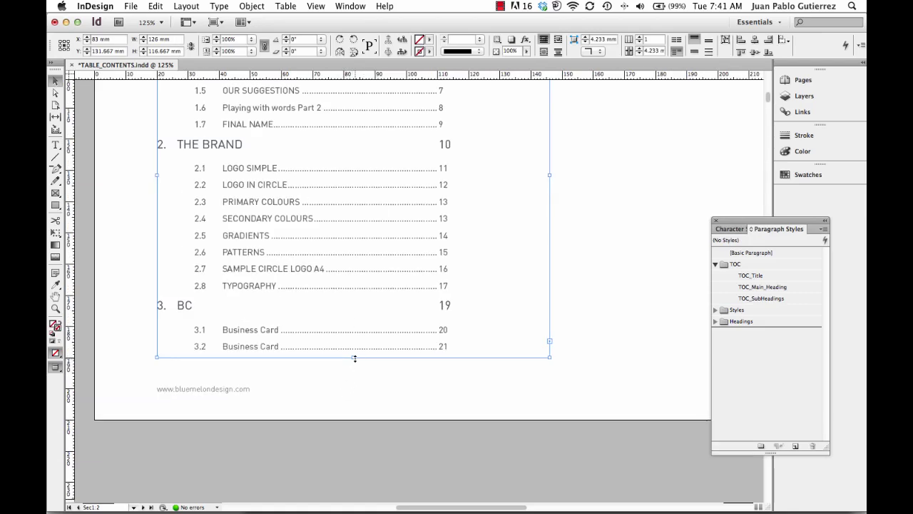
pyautogui.moveTo(354, 358); pyautogui.dragTo(356, 295)
pyautogui.scroll(5, 390, 281)
# Zoom in on the right contents column, now running from 3. BC to 4.2 MUG.
pyautogui.hscroll(5, 389, 281)
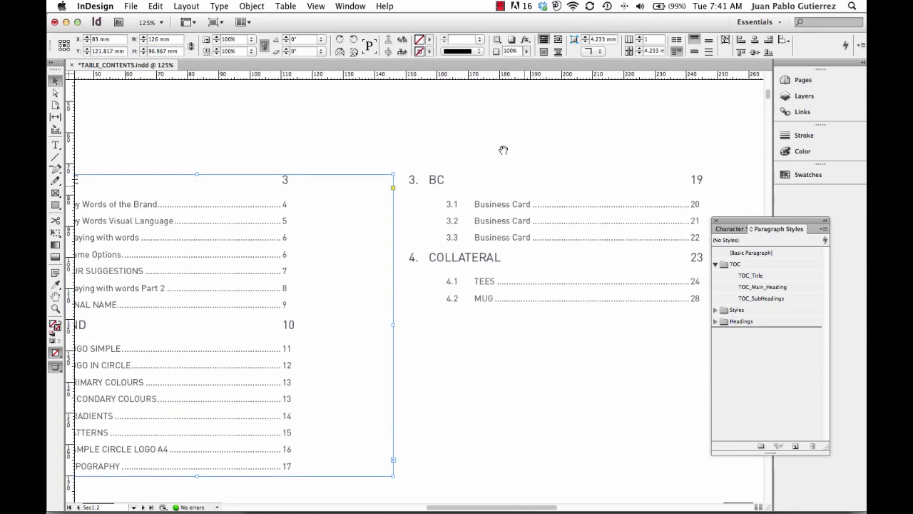
pyautogui.press('super+minus')
pyautogui.press('super+minus')
pyautogui.hscroll(3, 499, 314)
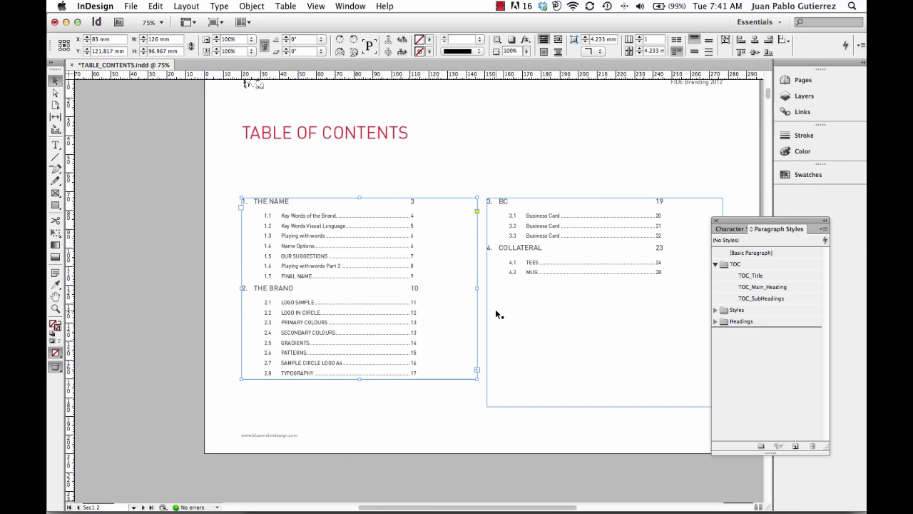
pyautogui.click(493, 309)
pyautogui.scroll(-2, 463, 310)
pyautogui.hscroll(3, 463, 309)
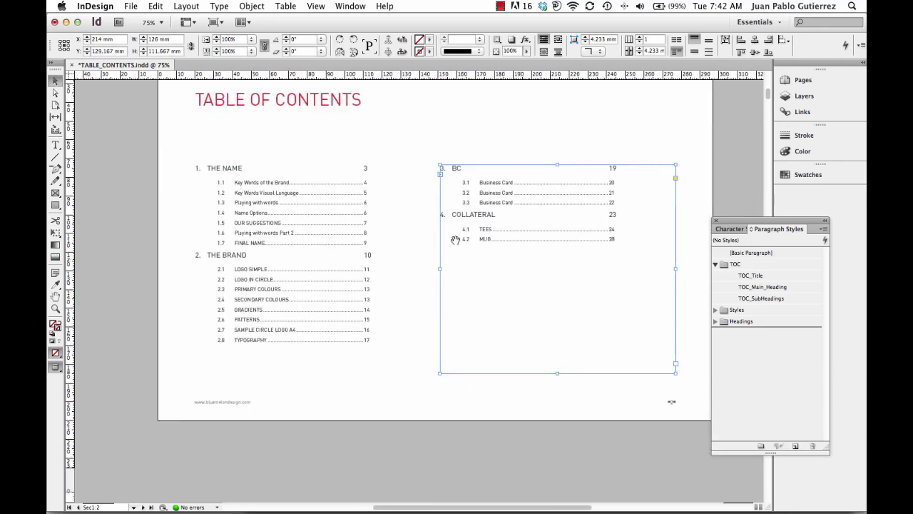
pyautogui.moveTo(431, 200); pyautogui.dragTo(677, 345)
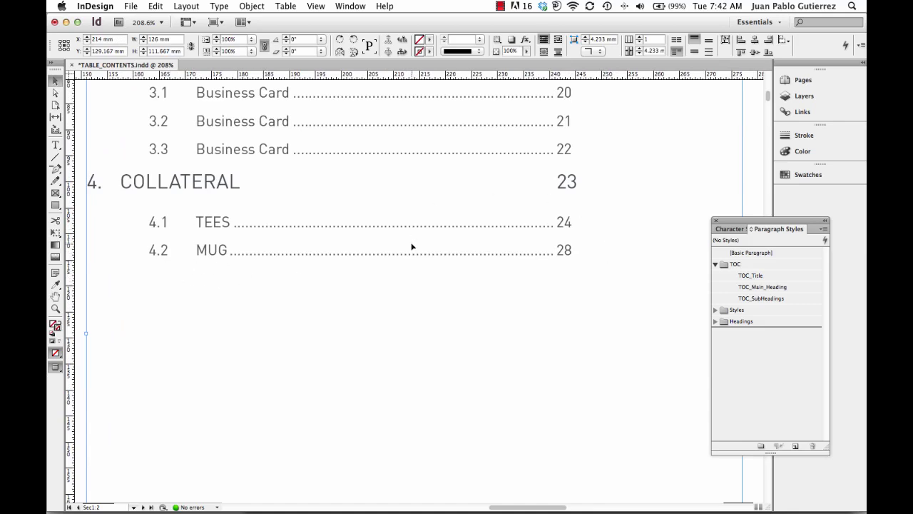
# Go to page 28, then select the PACKAGE heading on page 29.
pyautogui.press('super+j')
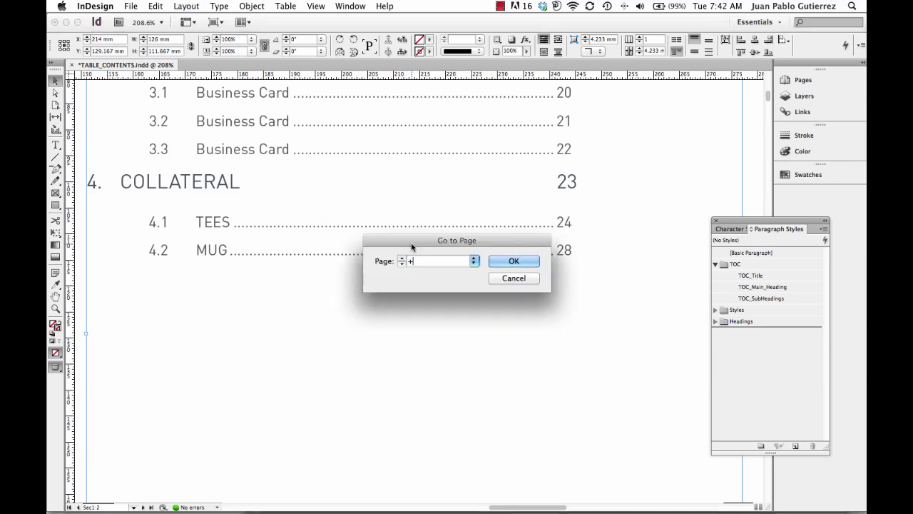
pyautogui.write('+28')
pyautogui.press('Return')
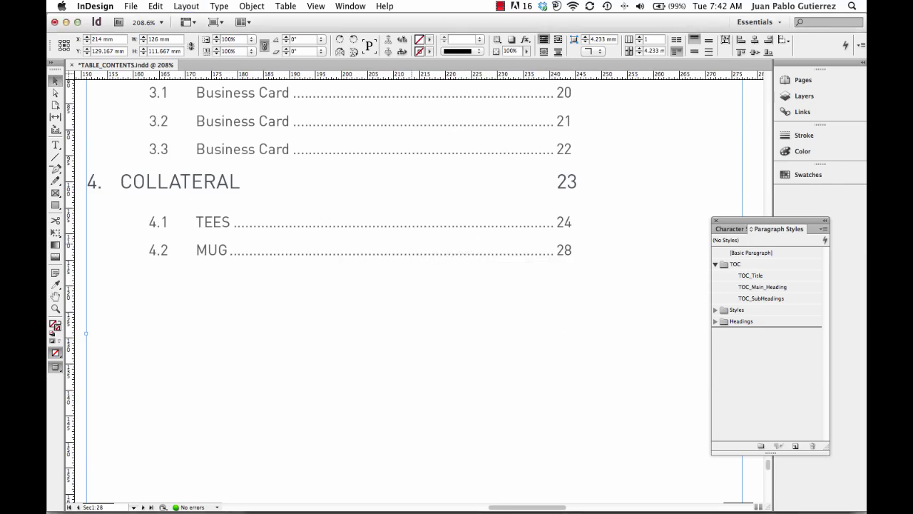
pyautogui.press('super+0')
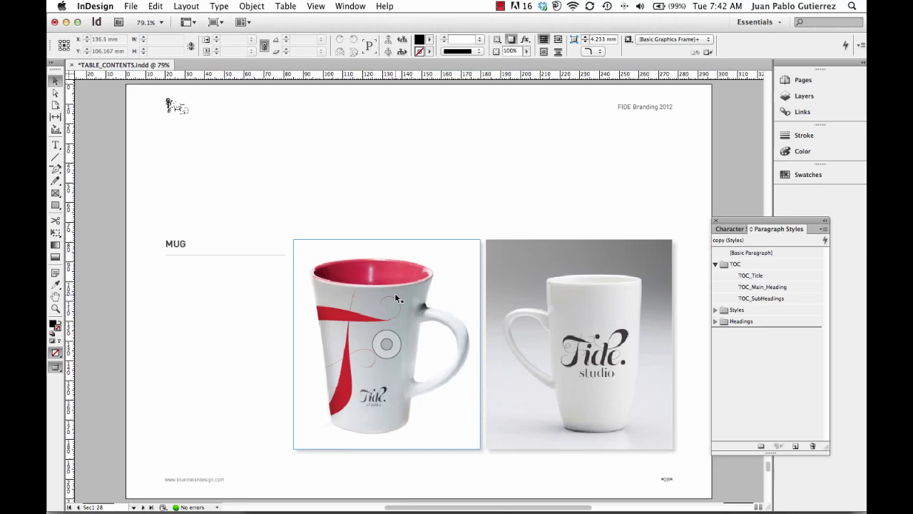
pyautogui.scroll(-10, 394, 292)
pyautogui.scroll(-3, 395, 292)
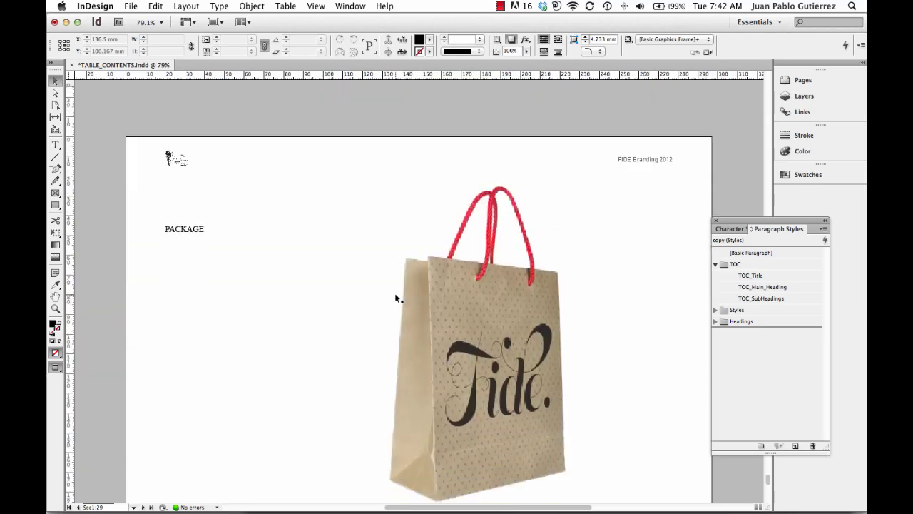
pyautogui.doubleClick(190, 233)
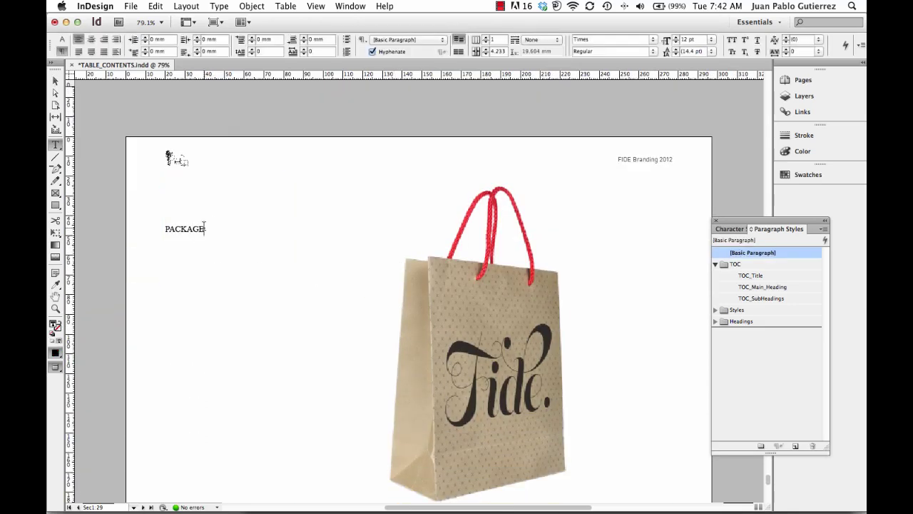
pyautogui.doubleClick(204, 226)
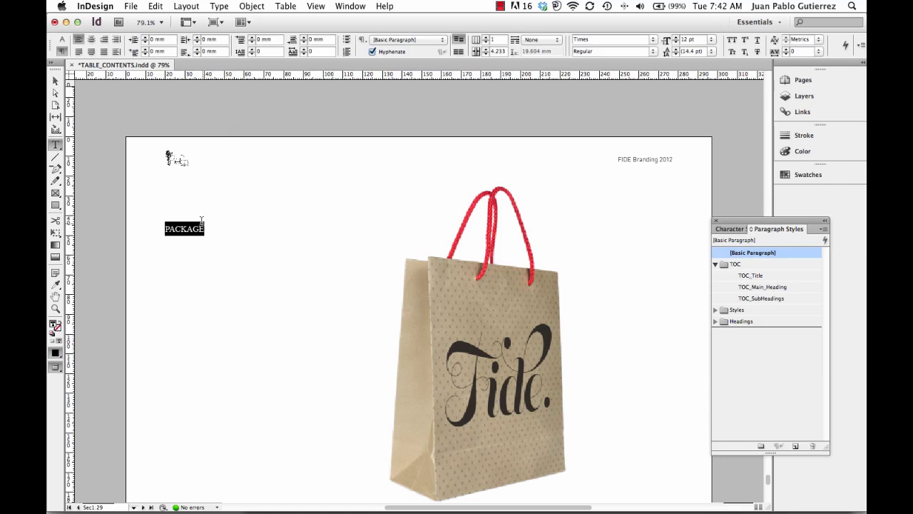
pyautogui.press('super+2')
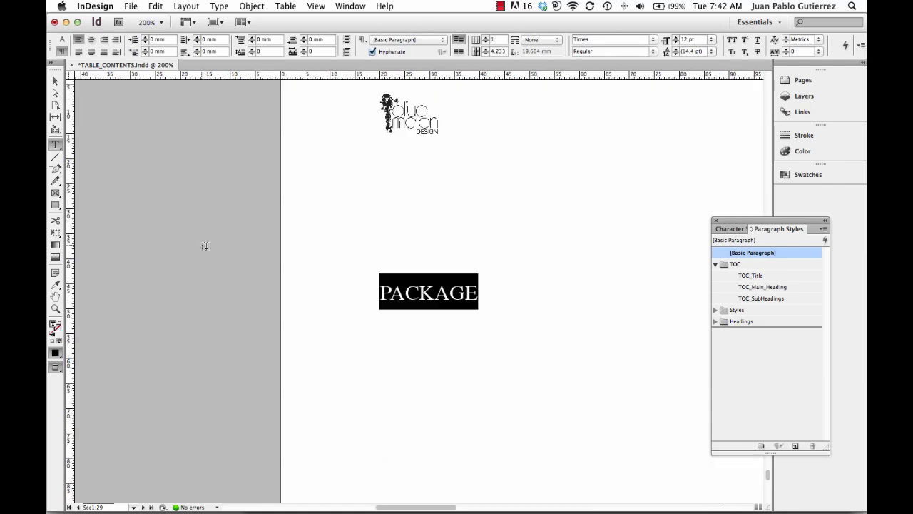
# Apply the Headings > Subheads paragraph style to PACKAGE.
pyautogui.click(716, 321)
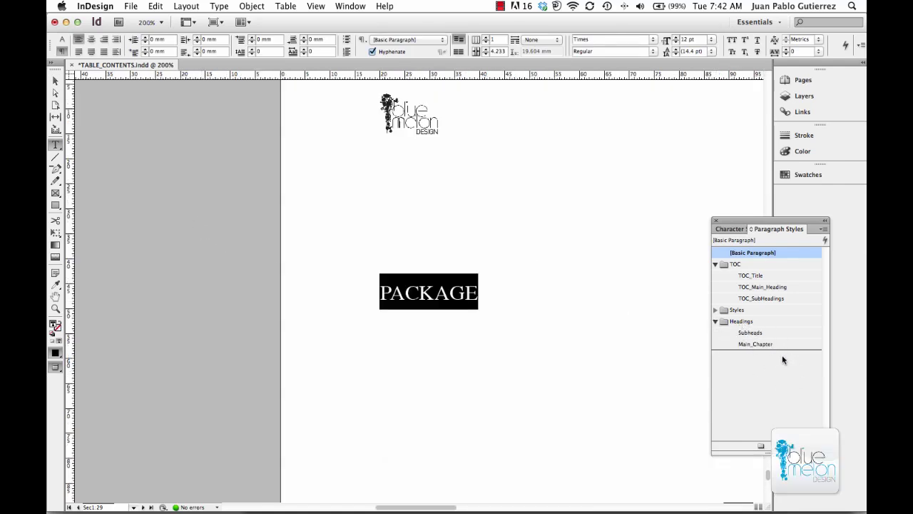
pyautogui.click(758, 333)
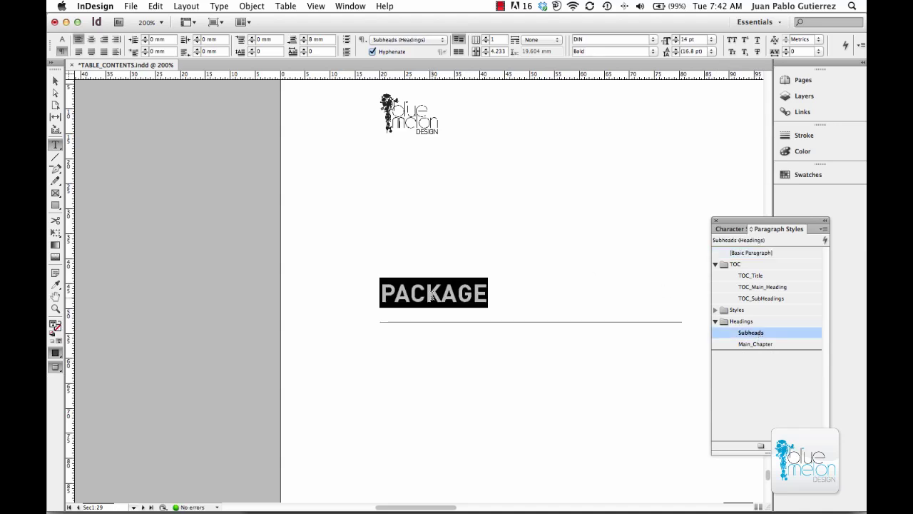
pyautogui.click(428, 319)
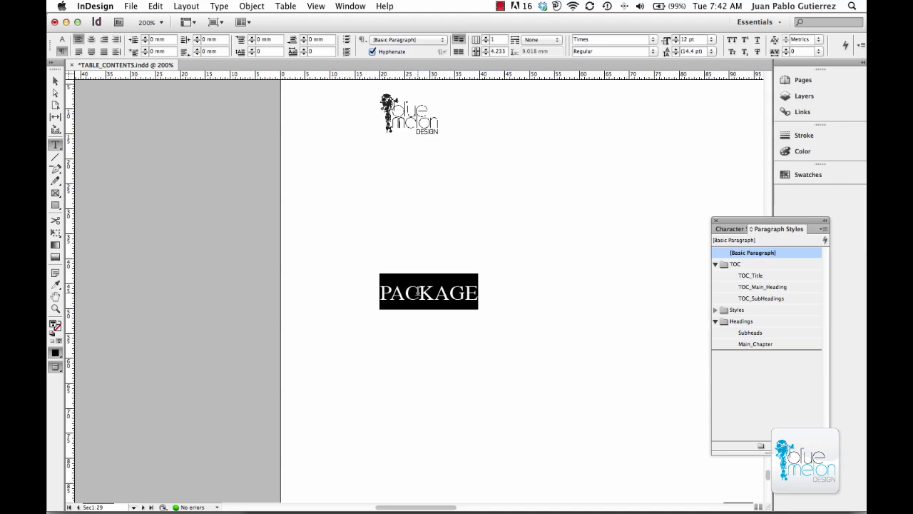
pyautogui.click(758, 333)
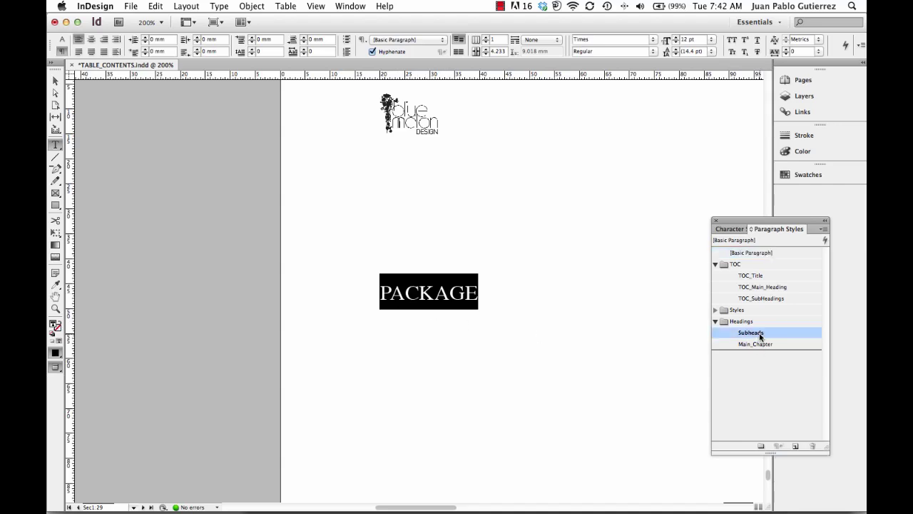
pyautogui.press('Escape')
pyautogui.click(222, 251)
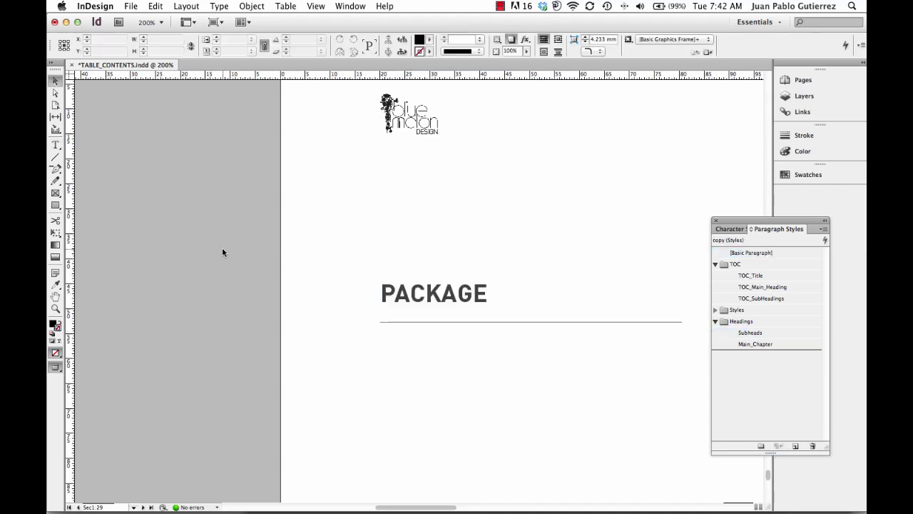
# Jump back to the table of contents page and zoom out.
pyautogui.press('super+j')
pyautogui.write('4.')
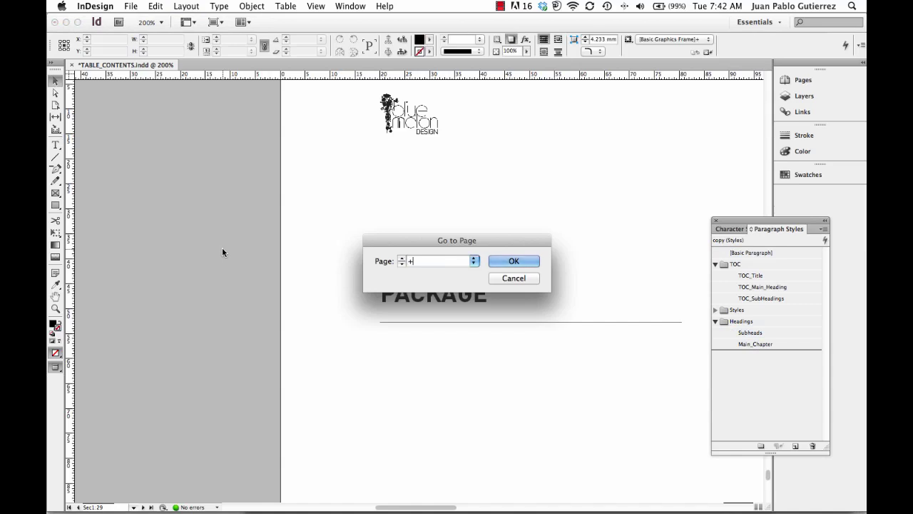
pyautogui.write('2')
pyautogui.press('Return')
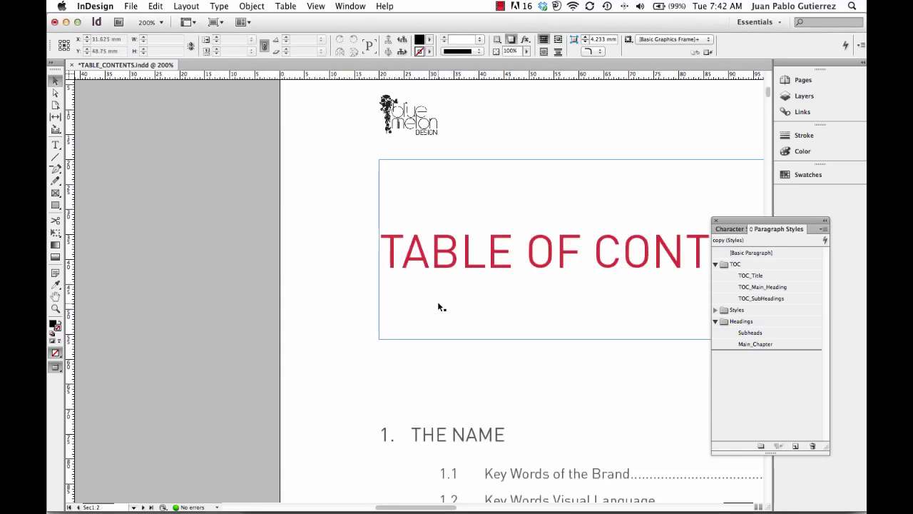
pyautogui.press('super+minus')
# Select all the text in the two-column contents frames.
pyautogui.moveTo(534, 382); pyautogui.dragTo(394, 247)
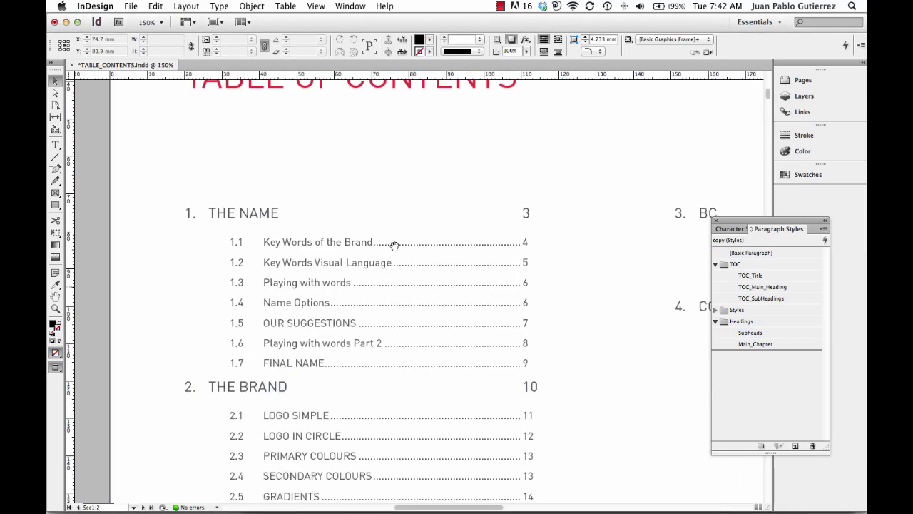
pyautogui.press('super+minus')
pyautogui.moveTo(501, 285); pyautogui.dragTo(363, 183)
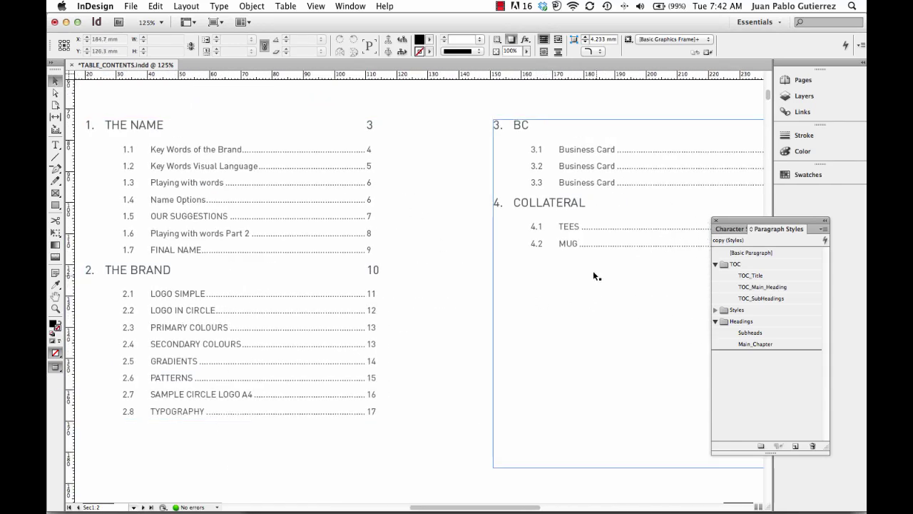
pyautogui.click(354, 289)
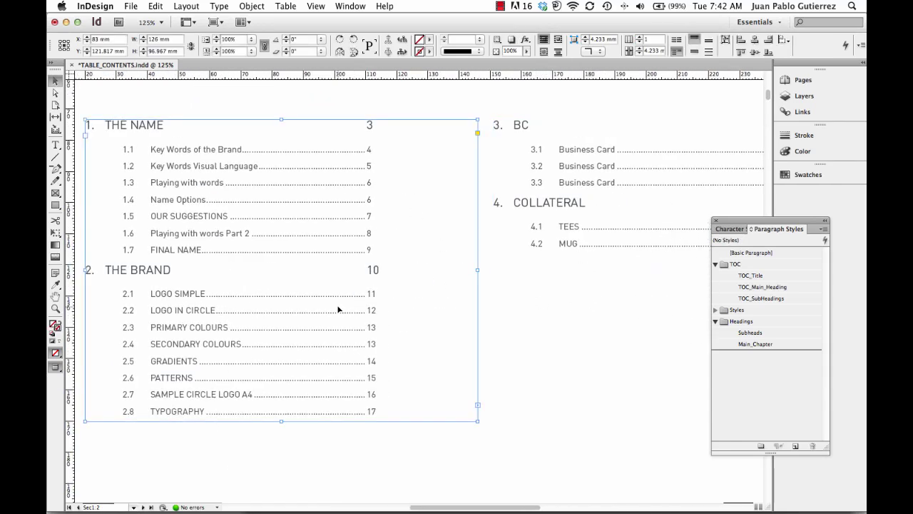
pyautogui.doubleClick(338, 304)
pyautogui.press('super+a')
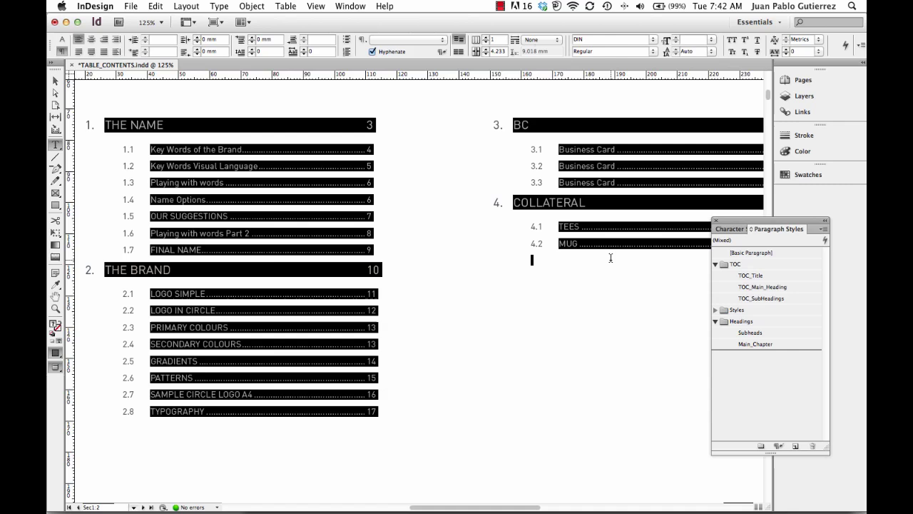
# Update the table of contents, confirm the alert, and check the new 4.3 PACKAGE entry.
pyautogui.click(187, 5)
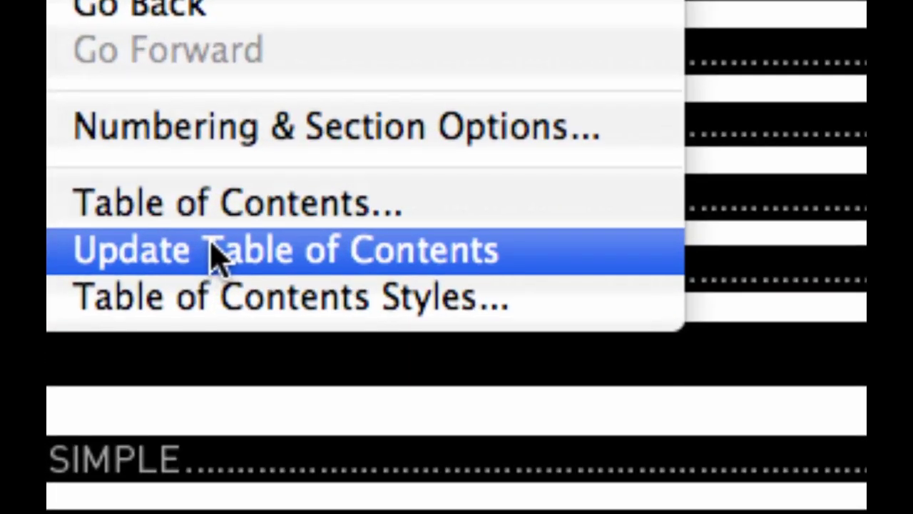
pyautogui.click(214, 250)
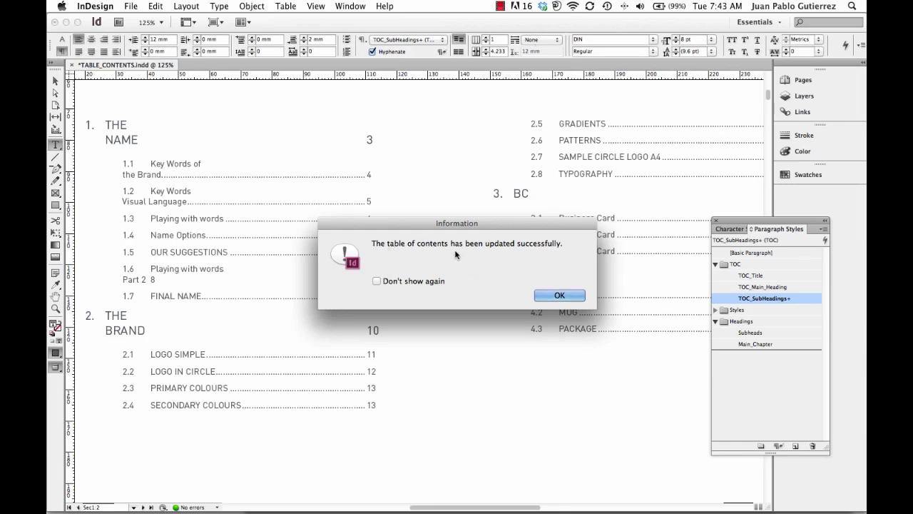
pyautogui.click(560, 296)
pyautogui.hscroll(5, 545, 312)
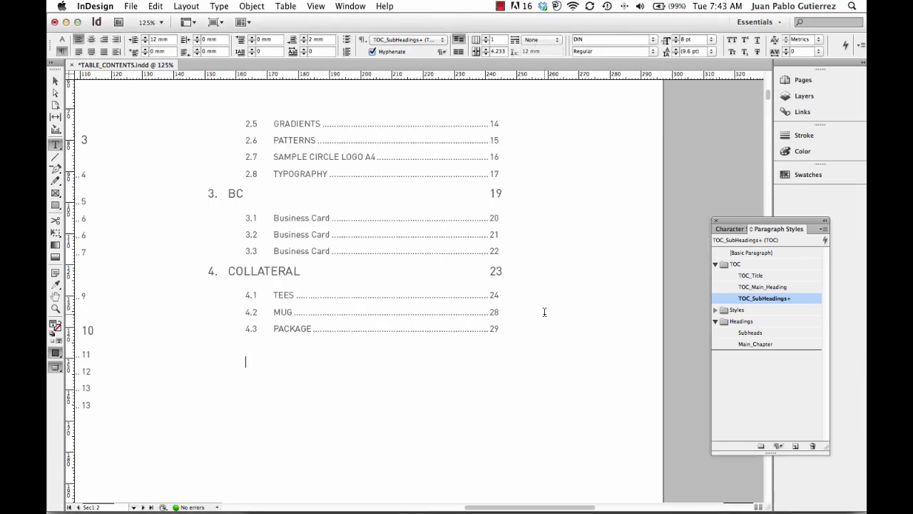
pyautogui.tripleClick(428, 328)
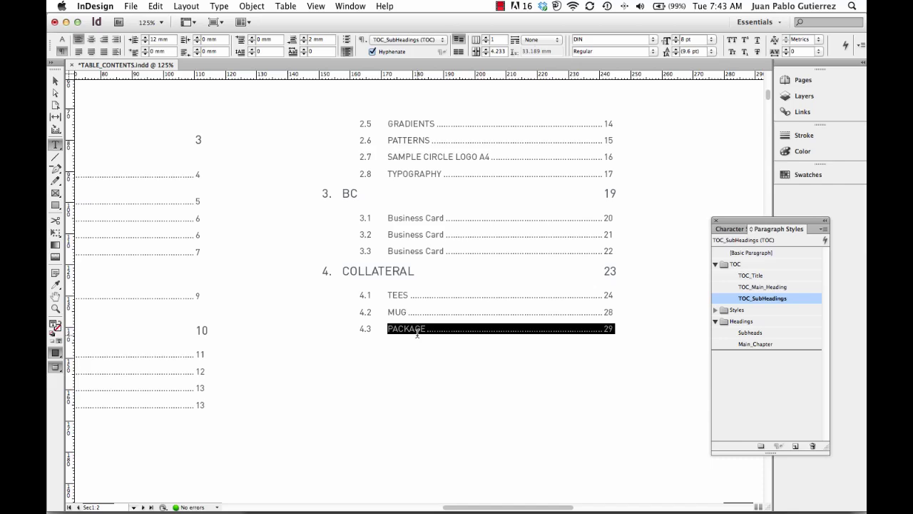
pyautogui.press('Escape')
# Save the document with the updated contents.
pyautogui.click(304, 293)
pyautogui.scroll(-3, 424, 224)
pyautogui.hscroll(-3, 423, 224)
pyautogui.press('super+s')
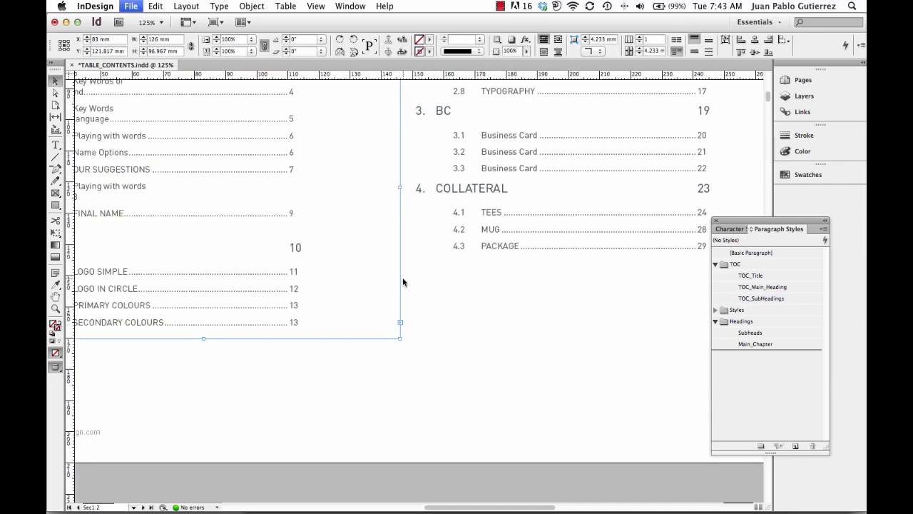
# Insert a blank page after the red-circle page.
pyautogui.press('super+minus')
pyautogui.press('super+minus')
pyautogui.scroll(-10, 414, 271)
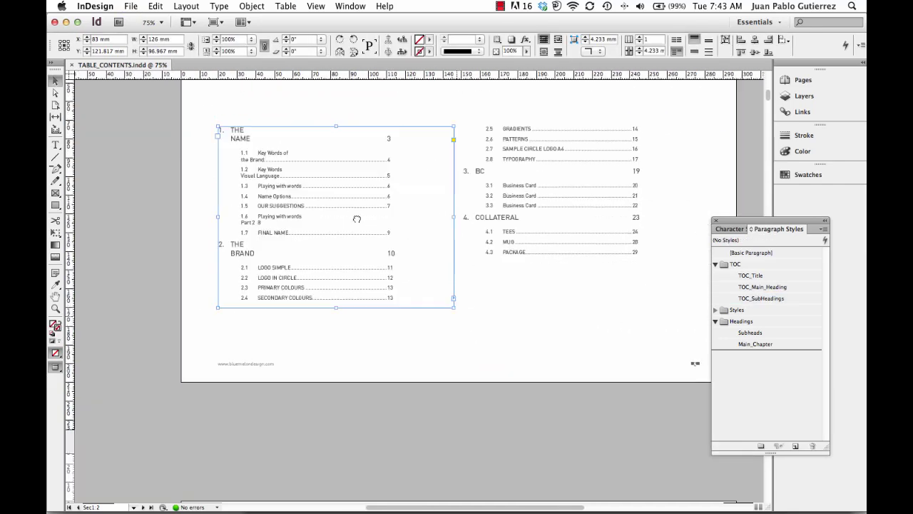
pyautogui.scroll(-5, 399, 321)
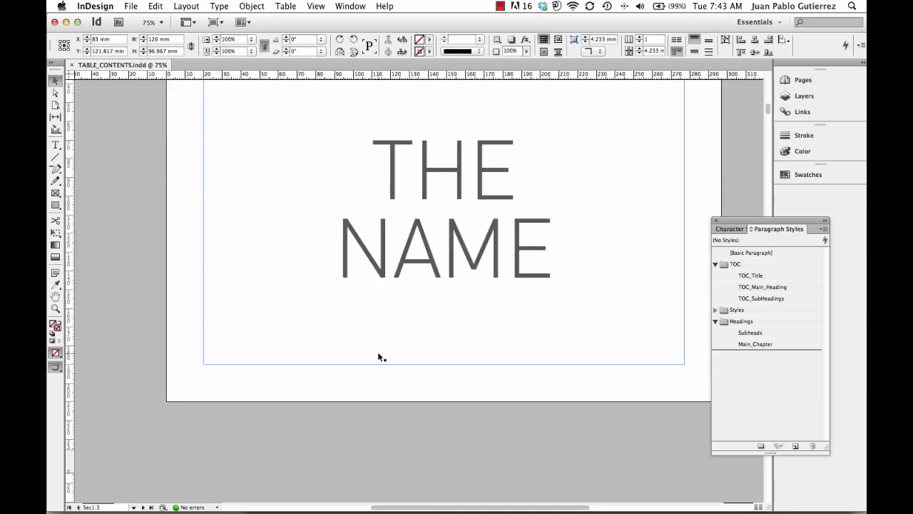
pyautogui.press('super+minus')
pyautogui.press('super+minus')
pyautogui.scroll(-5, 378, 371)
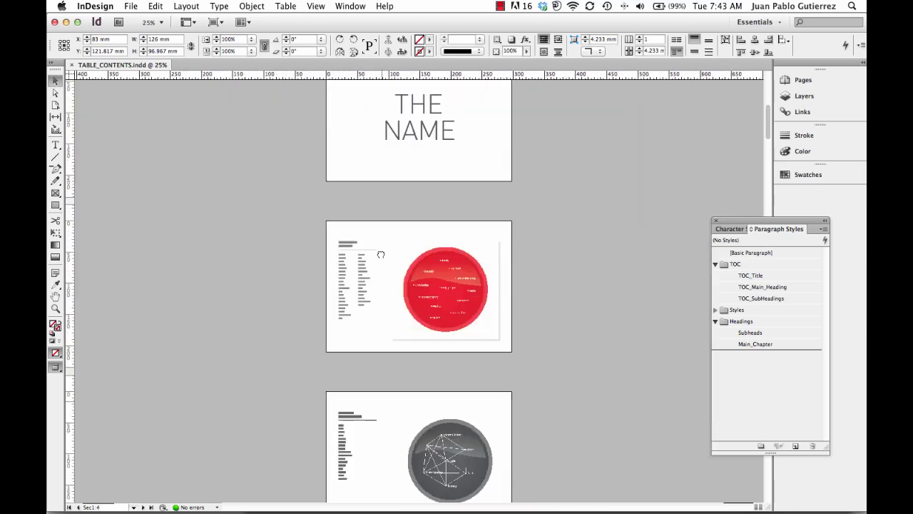
pyautogui.click(367, 329)
pyautogui.press('super+z')
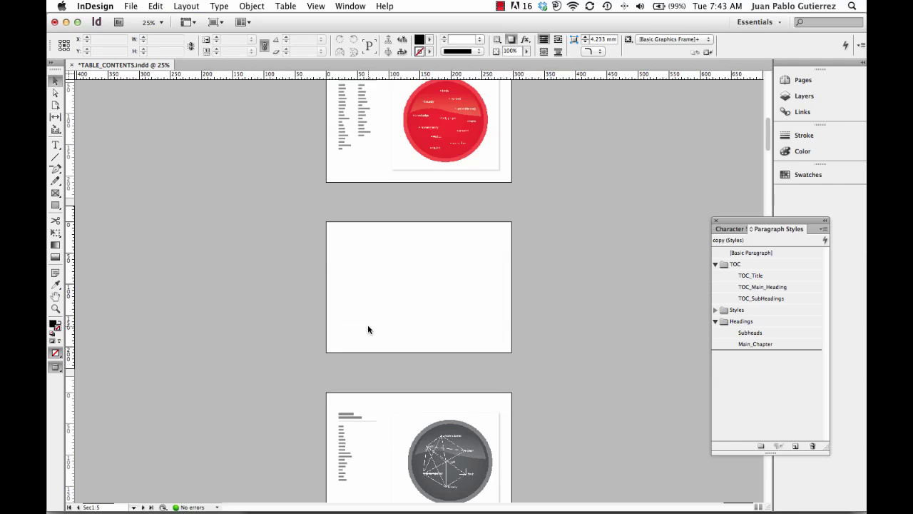
# Copy the Key Words frame and paste it onto the new page.
pyautogui.press('super+z')
pyautogui.click(358, 388)
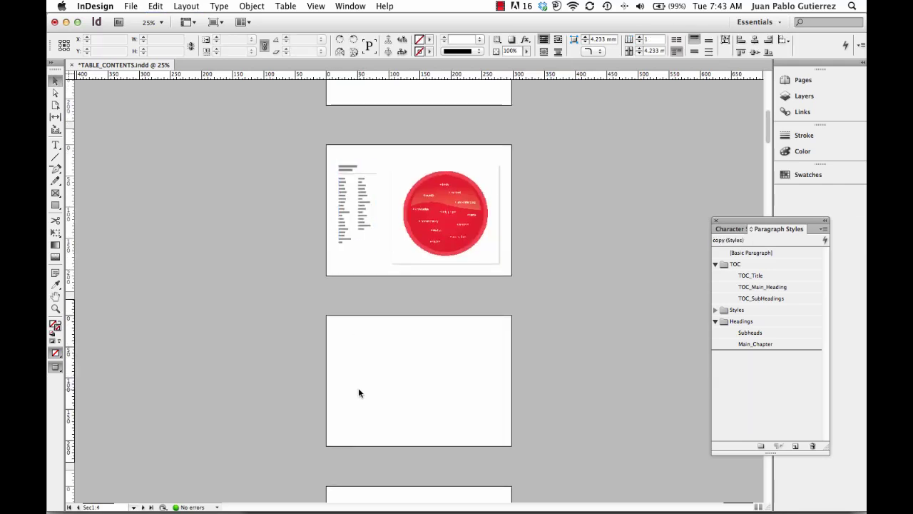
pyautogui.press('super+shift+z')
pyautogui.click(424, 368)
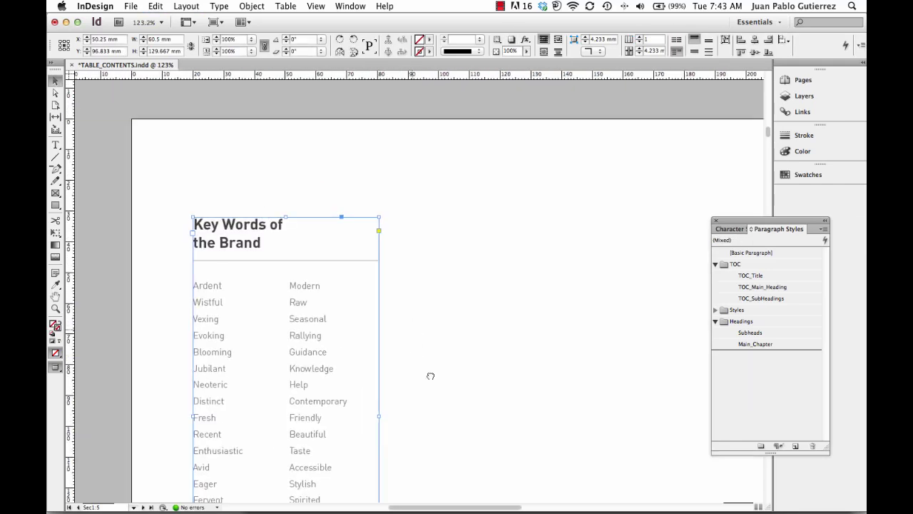
# Change the pasted heading's 'Key' to 'Cool', reading 'Cool Words of the Brand'.
pyautogui.doubleClick(238, 224)
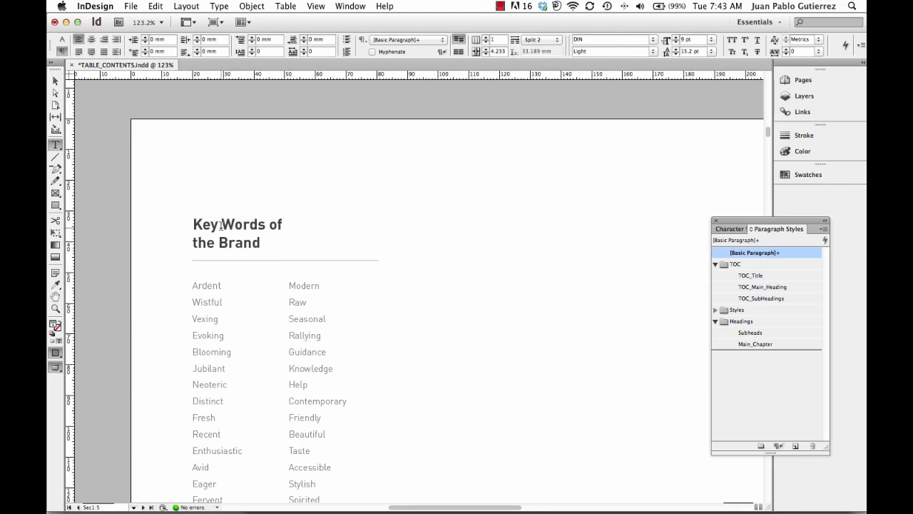
pyautogui.moveTo(220, 226); pyautogui.dragTo(192, 224)
pyautogui.write('Cool')
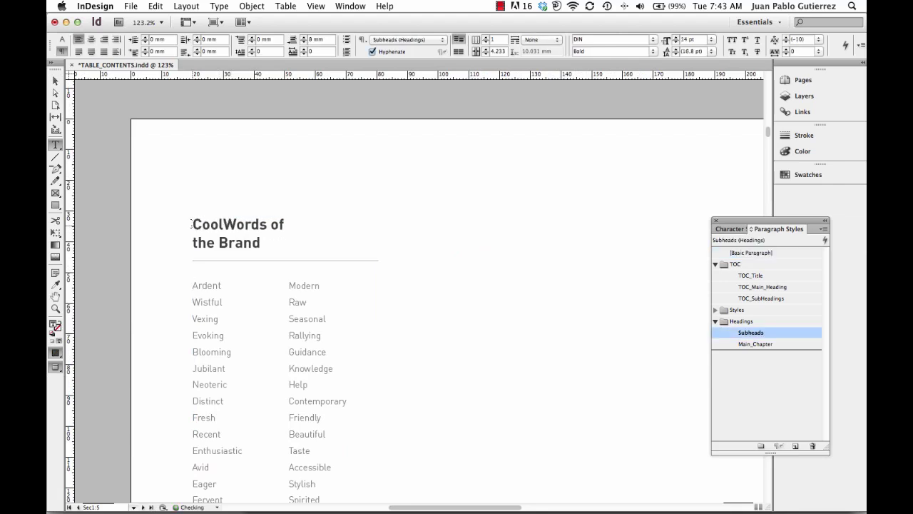
pyautogui.press('Escape')
pyautogui.click(298, 189)
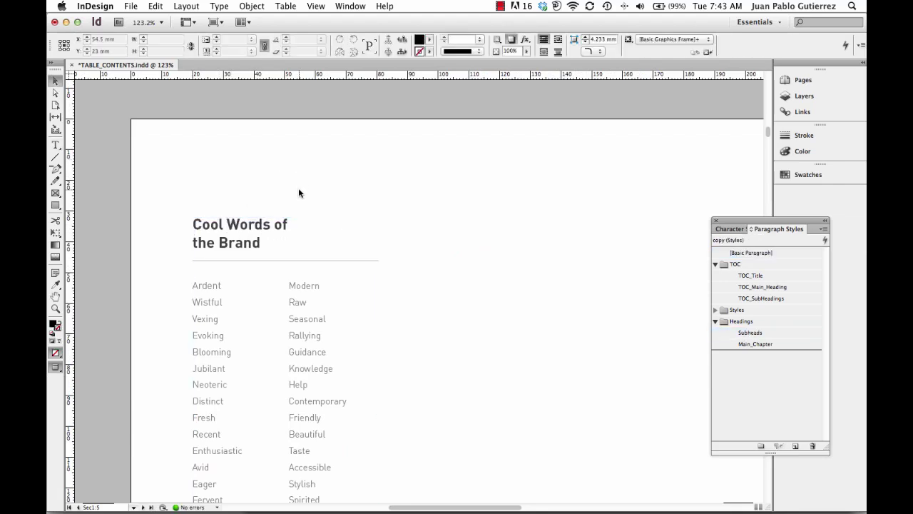
# Save the document and go to page 2, the contents page.
pyautogui.press('super+s')
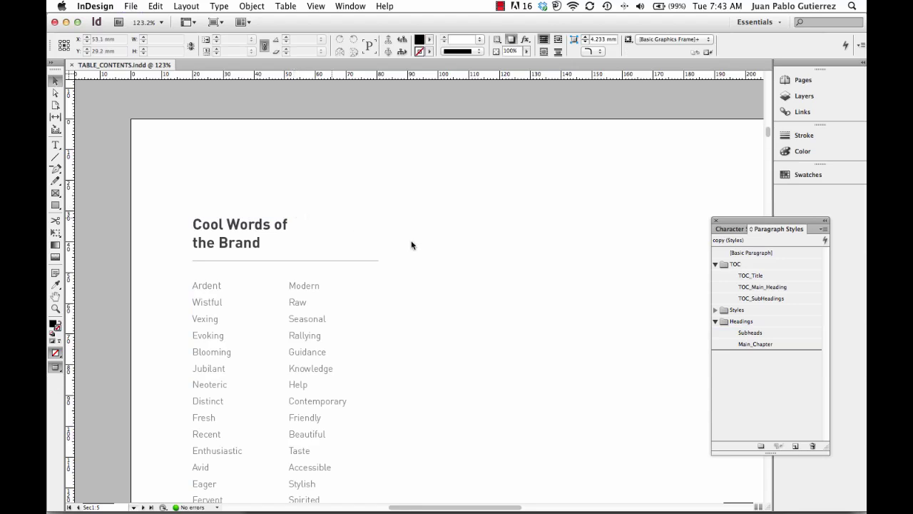
pyautogui.click(803, 82)
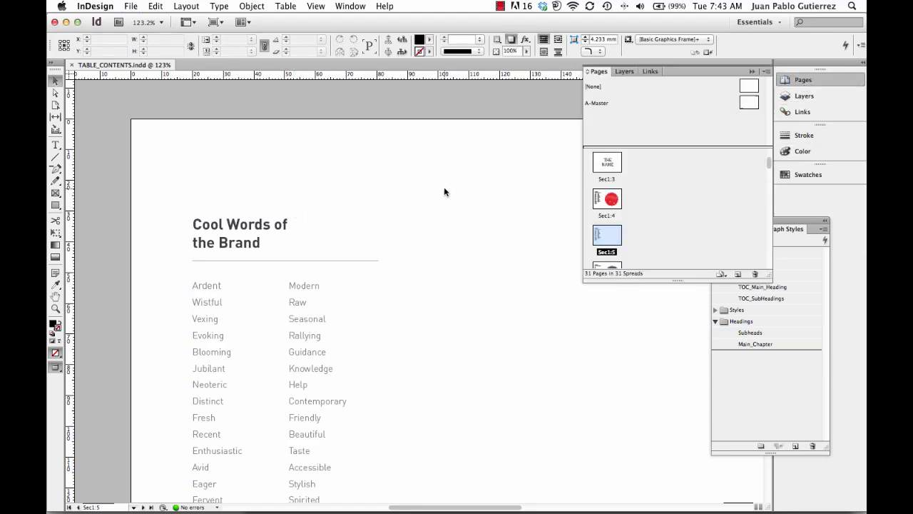
pyautogui.press('super+j')
pyautogui.write('+2')
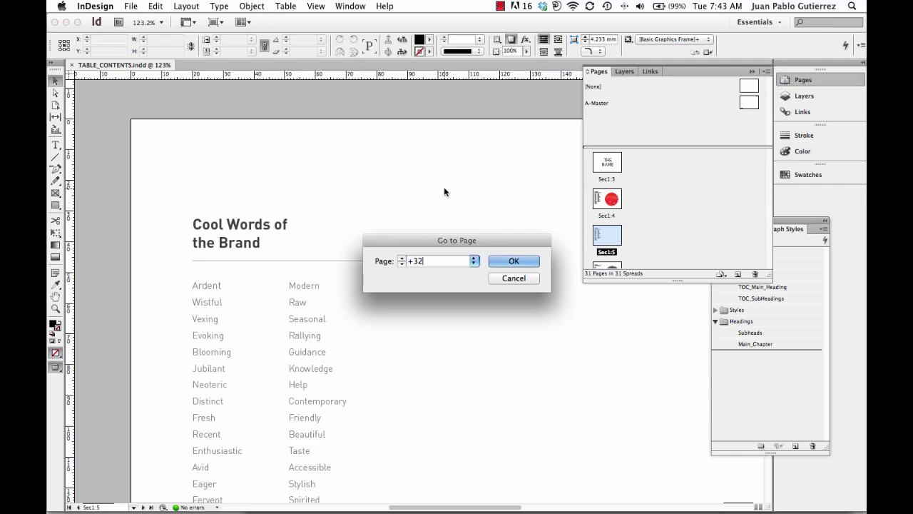
pyautogui.press('Return')
# Select all contents text and run Update Table of Contents, confirming the alert.
pyautogui.scroll(-5, 447, 373)
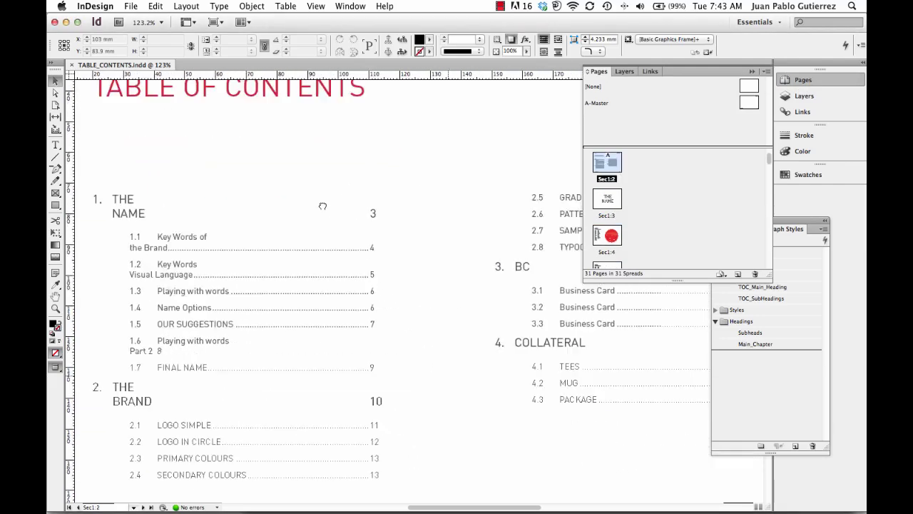
pyautogui.click(403, 295)
pyautogui.scroll(-3, 403, 295)
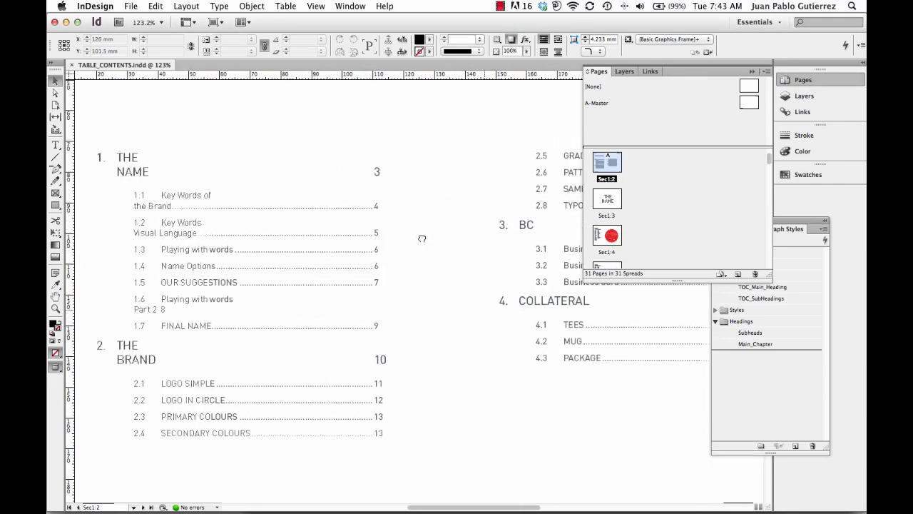
pyautogui.doubleClick(259, 273)
pyautogui.press('super+a')
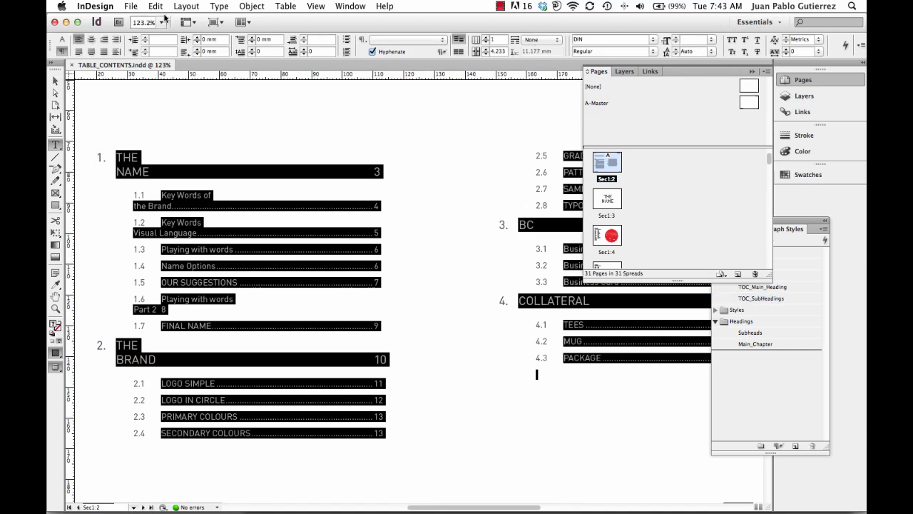
pyautogui.click(185, 6)
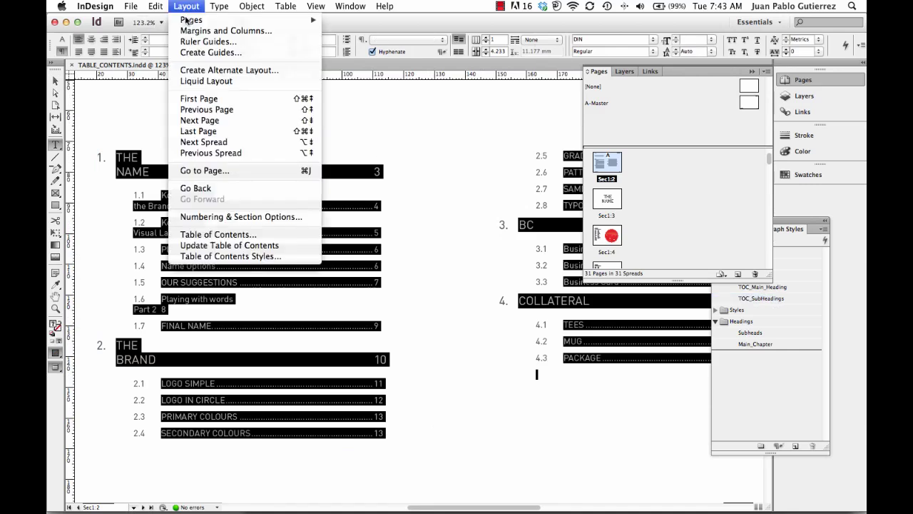
pyautogui.click(229, 244)
pyautogui.click(560, 299)
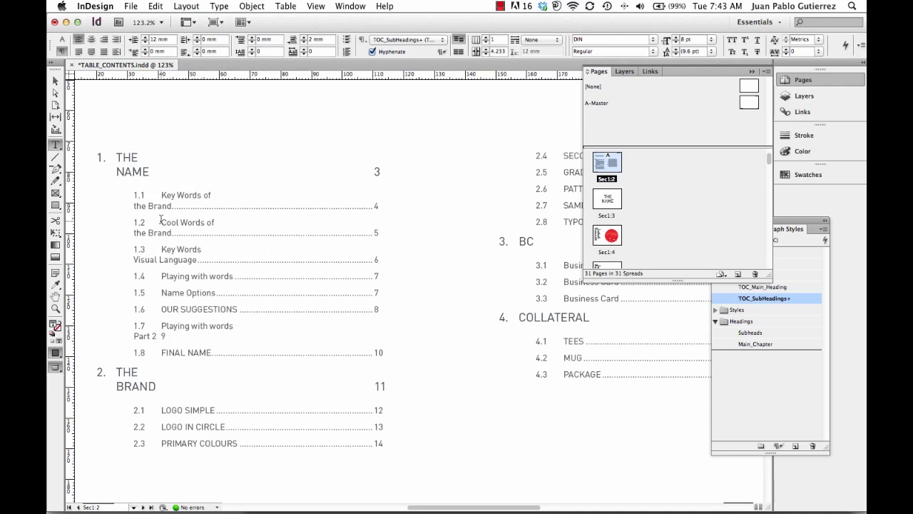
# Delete the forced line break in THE NAME so it sits on one line.
pyautogui.moveTo(182, 221); pyautogui.dragTo(217, 221)
pyautogui.click(221, 222)
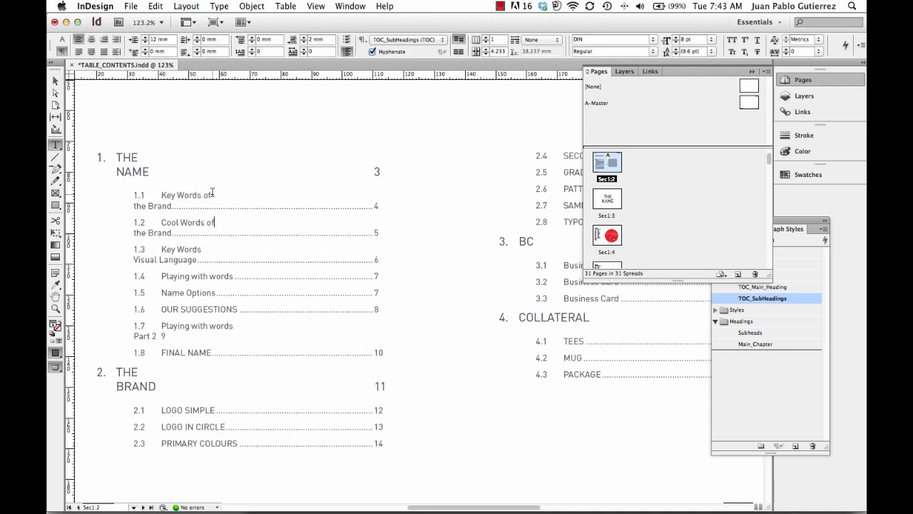
pyautogui.click(143, 157)
pyautogui.press('Delete')
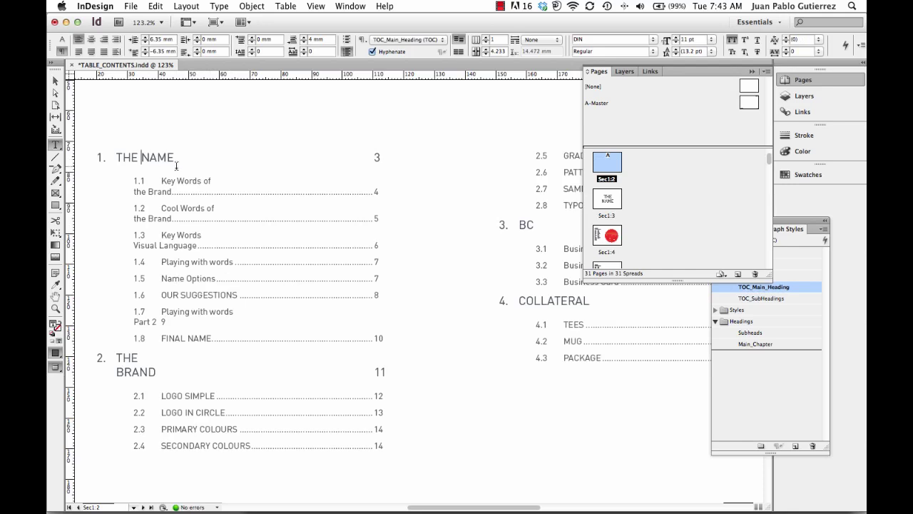
pyautogui.press('Escape')
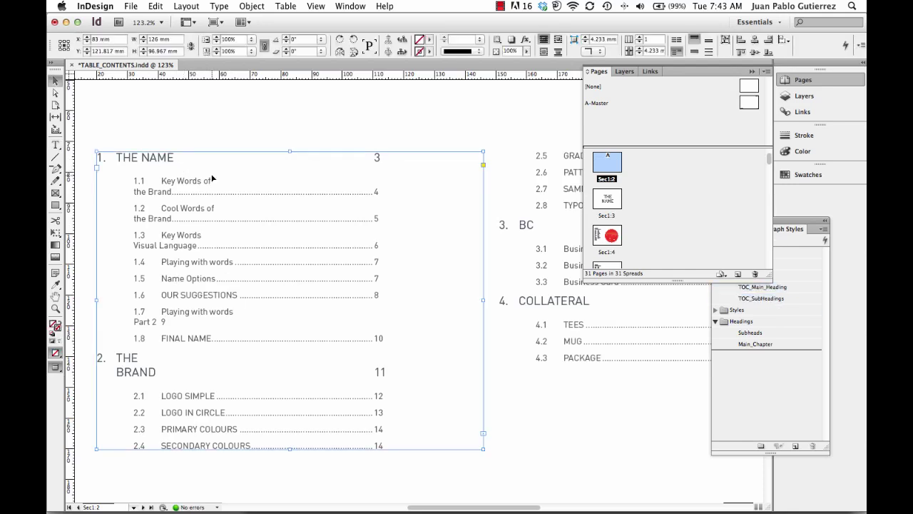
# With hidden characters shown, delete the line breaks in entries 1.1, 1.2 and 1.3.
pyautogui.press('w')
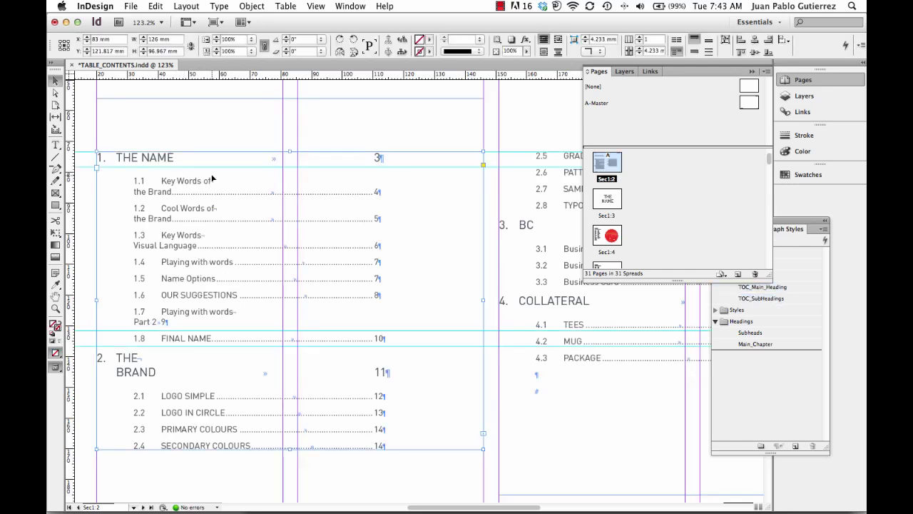
pyautogui.moveTo(128, 121); pyautogui.dragTo(350, 310)
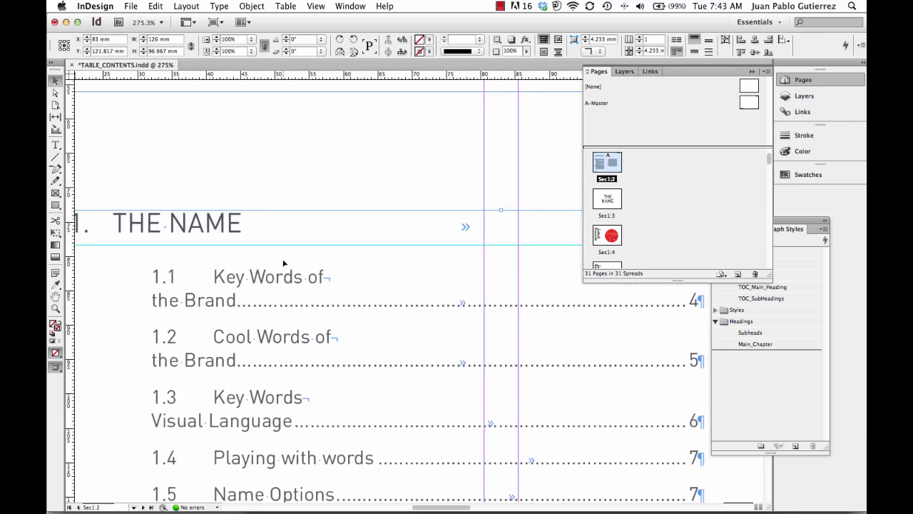
pyautogui.doubleClick(322, 287)
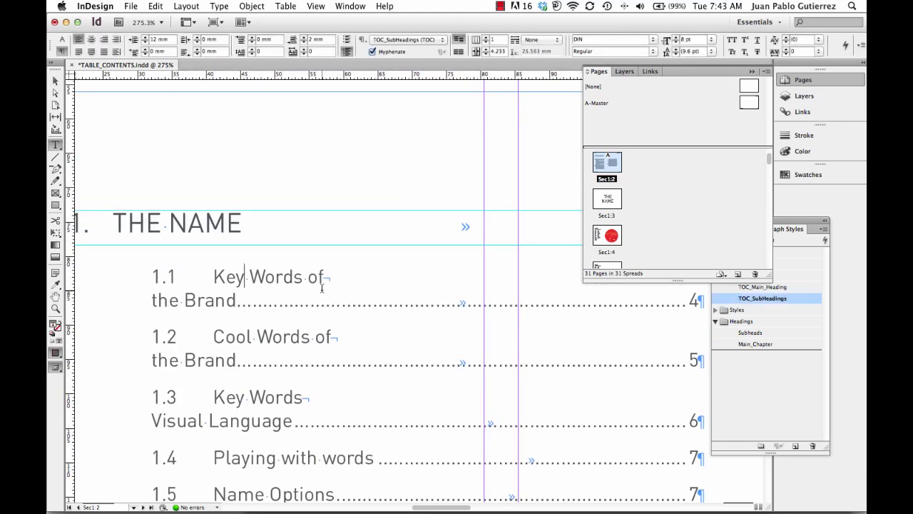
pyautogui.press('Right')
pyautogui.press('Delete')
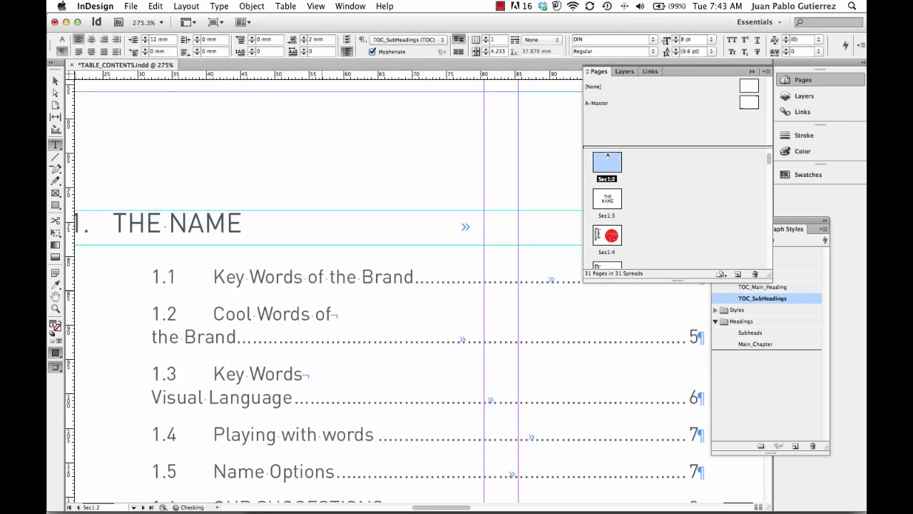
pyautogui.click(236, 336)
pyautogui.press('Delete')
pyautogui.click(303, 349)
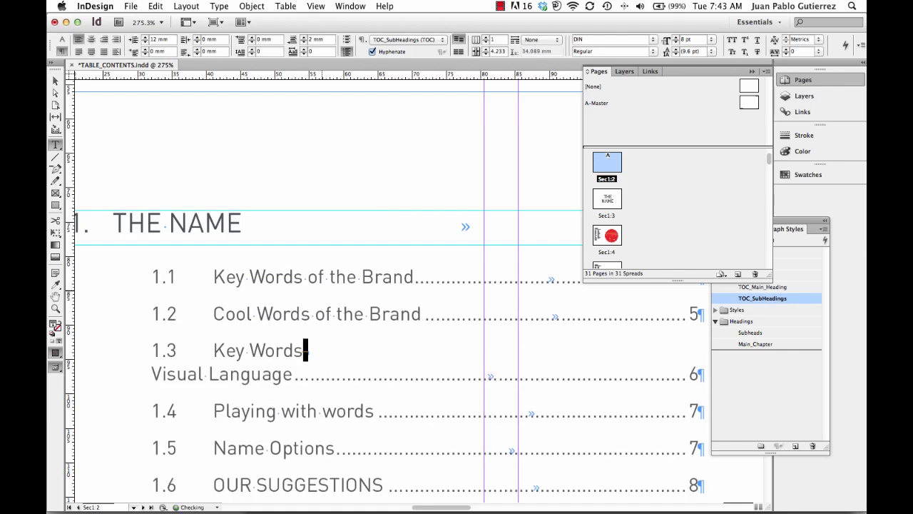
pyautogui.press('Delete')
# Fit the contents page in the window and view it in Preview mode, without guides or hidden characters.
pyautogui.press('super+0')
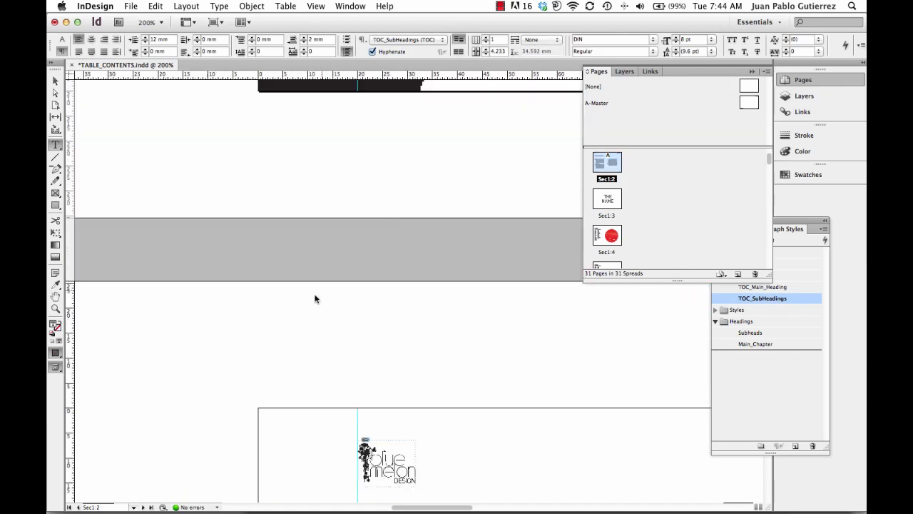
pyautogui.press('Escape')
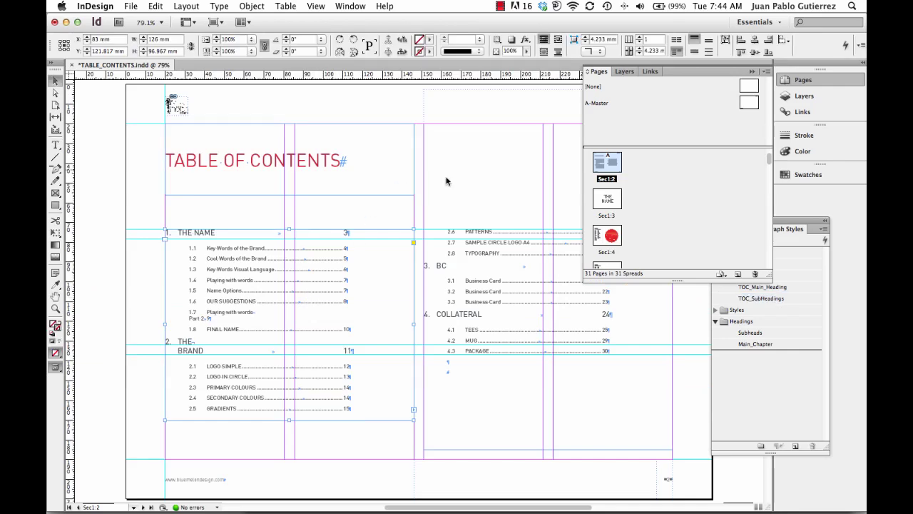
pyautogui.click(750, 72)
pyautogui.press('super+0')
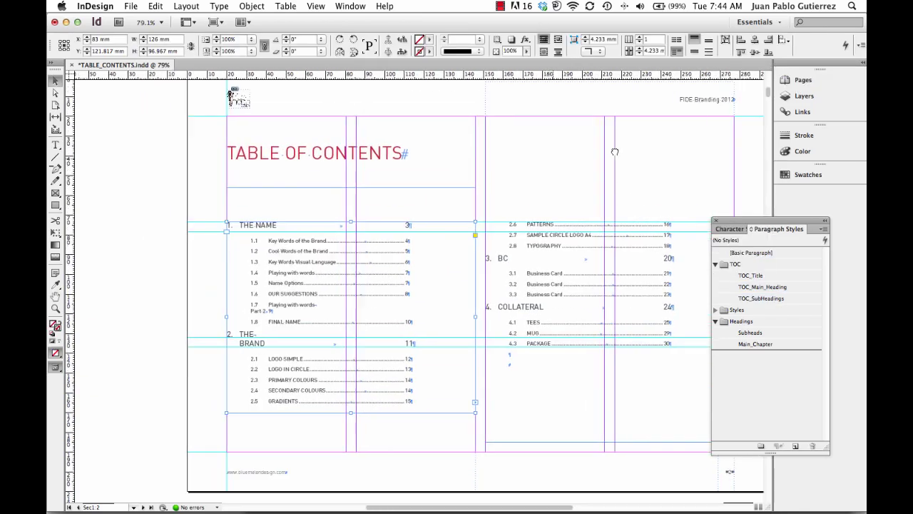
pyautogui.click(571, 174)
pyautogui.press('w')
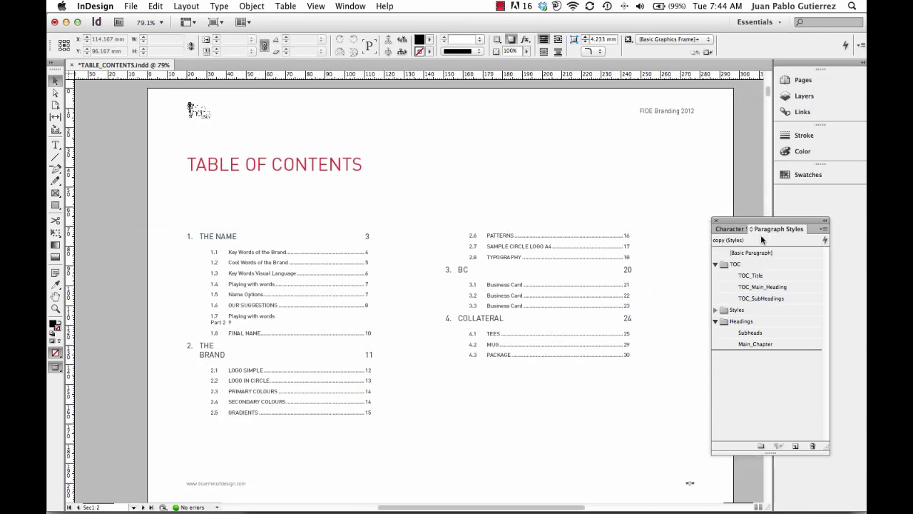
pyautogui.moveTo(715, 220); pyautogui.dragTo(742, 223)
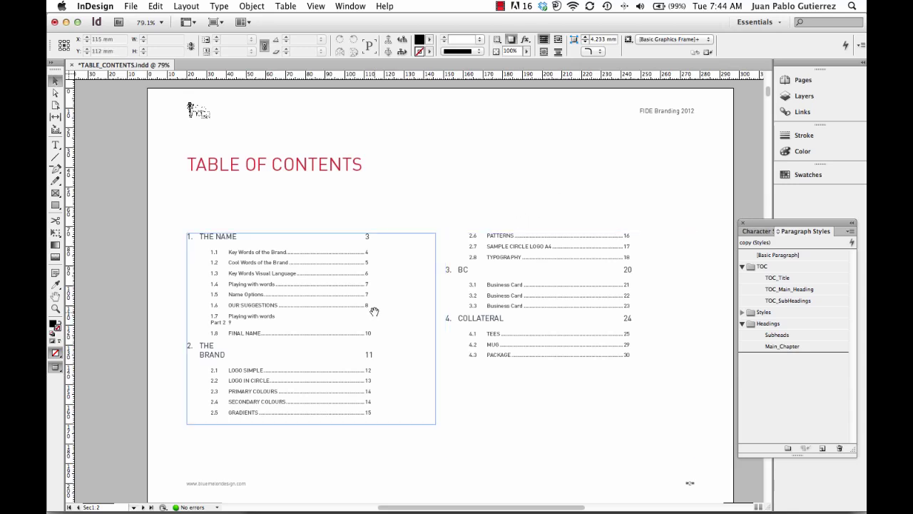
pyautogui.scroll(-2, 407, 307)
pyautogui.hscroll(-1, 407, 307)
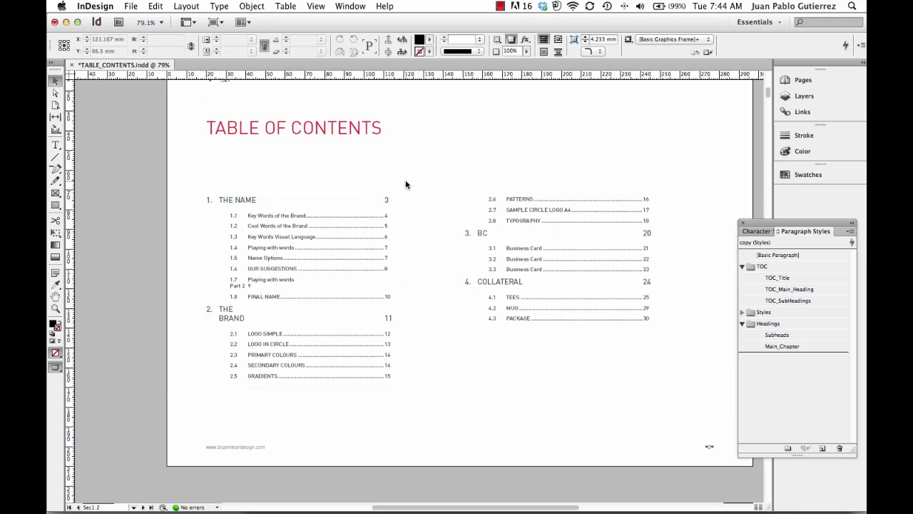